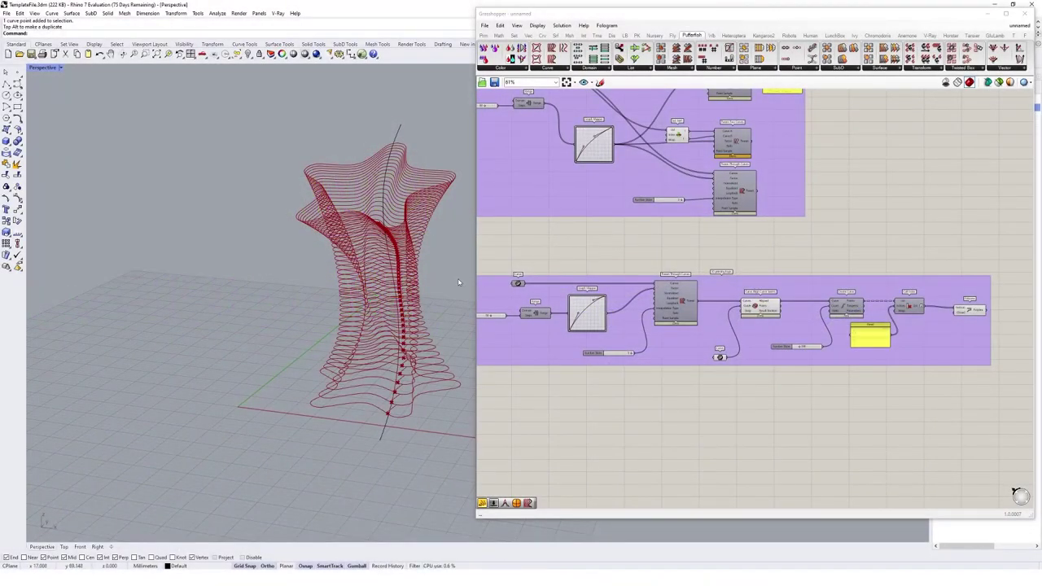
Step: Place two Surface parameters, one below the other, on an empty area of the canvas
right_drag(387, 286, 408, 281)
scroll(388, 282, down, 5)
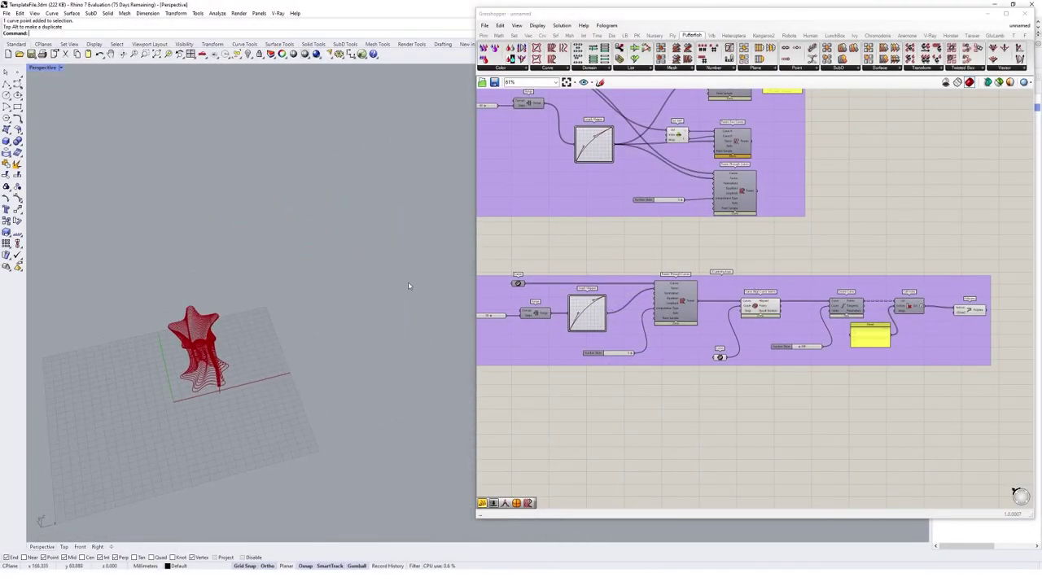
scroll(408, 282, down, 5)
shift+right_drag(466, 238, 284, 329)
scroll(392, 271, up, 3)
scroll(701, 187, down, 3)
right_drag(879, 169, 759, 251)
right_drag(864, 179, 742, 262)
scroll(660, 222, up, 5)
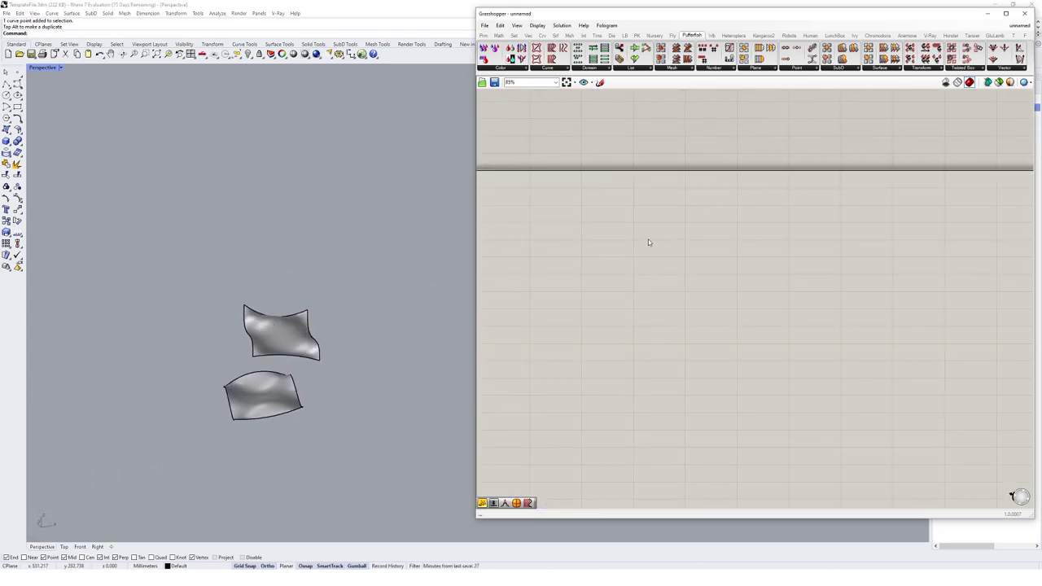
double_click(648, 240)
text(srf)
click(629, 221)
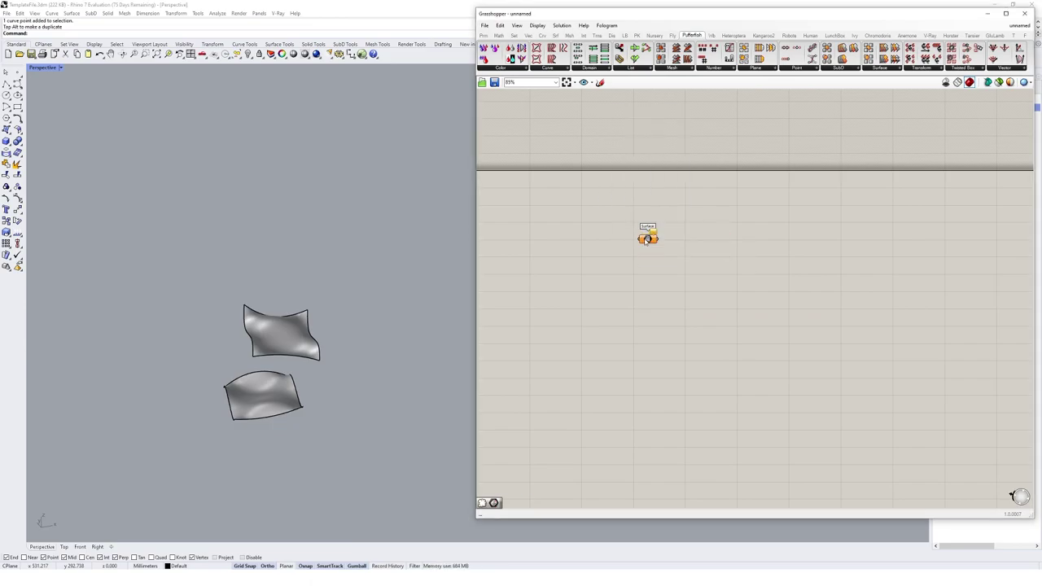
alt+drag(649, 242, 652, 278)
text(surface)
key(Return)
Step: Reference the lower surface in the first Surface parameter and the upper surface in the second, and stack the second above the first
right_click(648, 239)
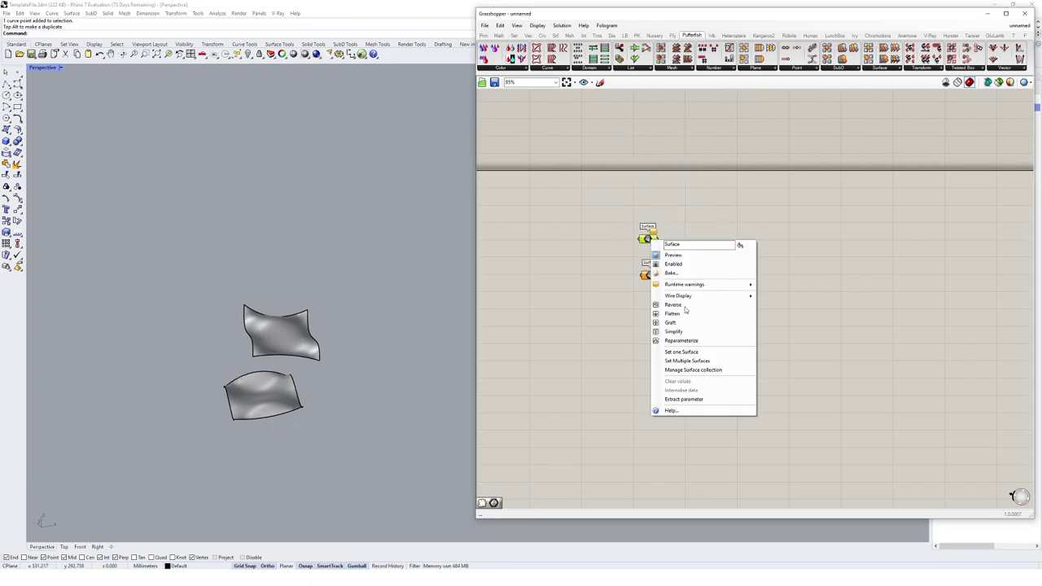
click(696, 352)
click(262, 395)
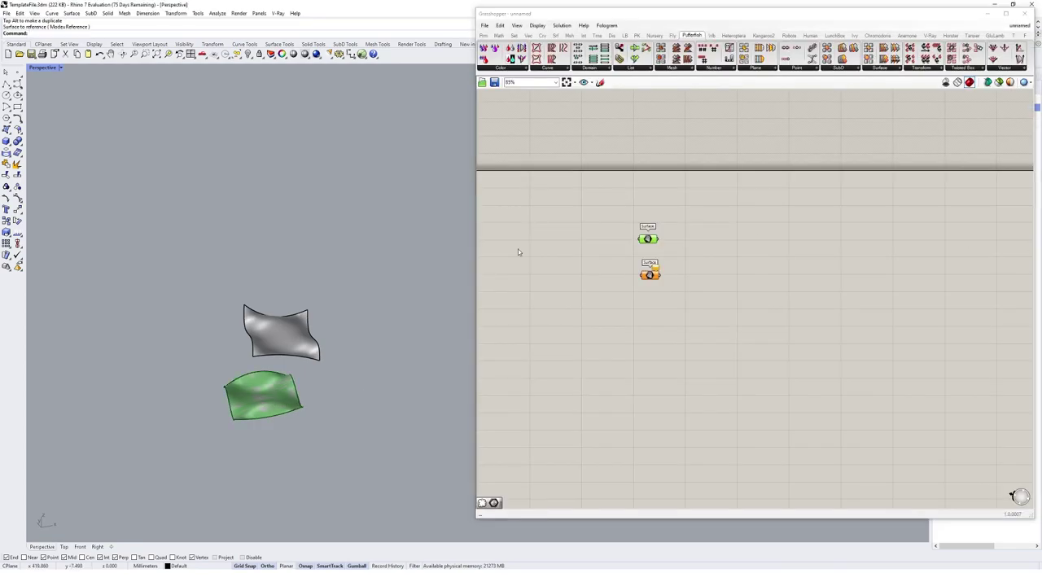
click(651, 282)
right_click(650, 275)
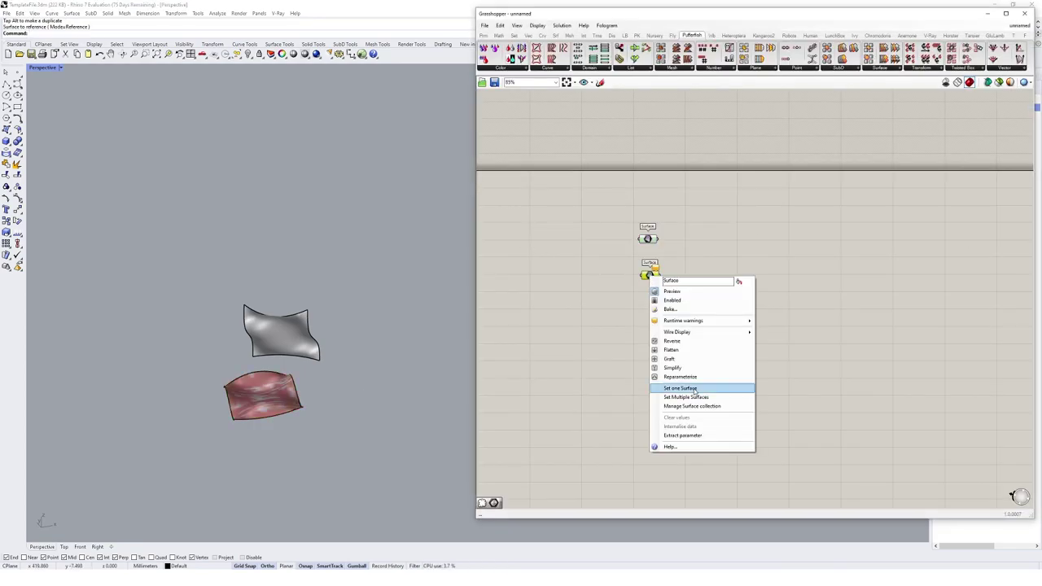
click(698, 386)
click(307, 346)
drag(650, 275, 646, 216)
drag(648, 239, 644, 235)
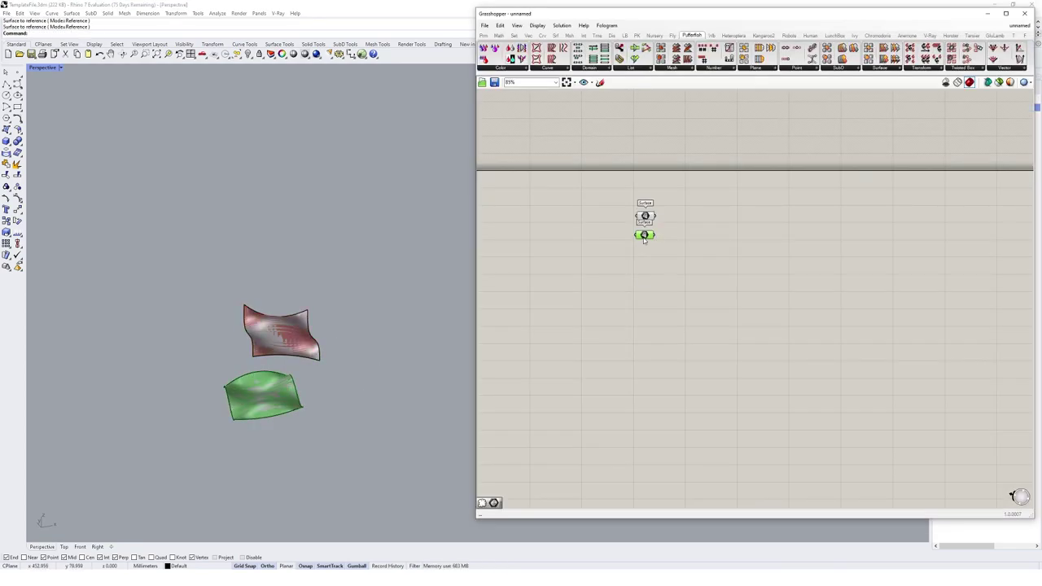
click(728, 245)
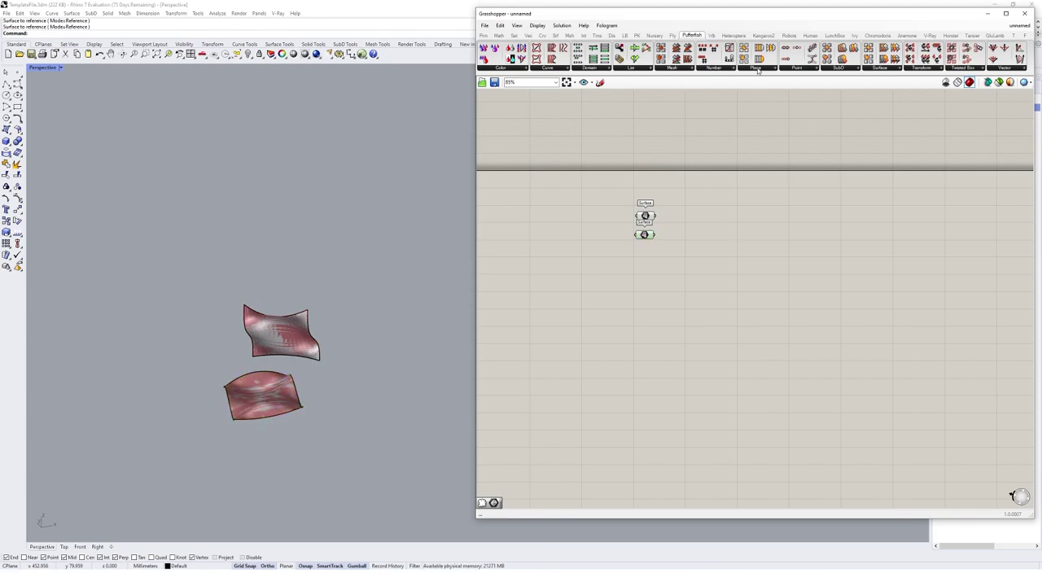
Step: Add a Tween Two Surfaces component and connect the two Surface parameters to its Surface A and Surface B inputs
click(882, 71)
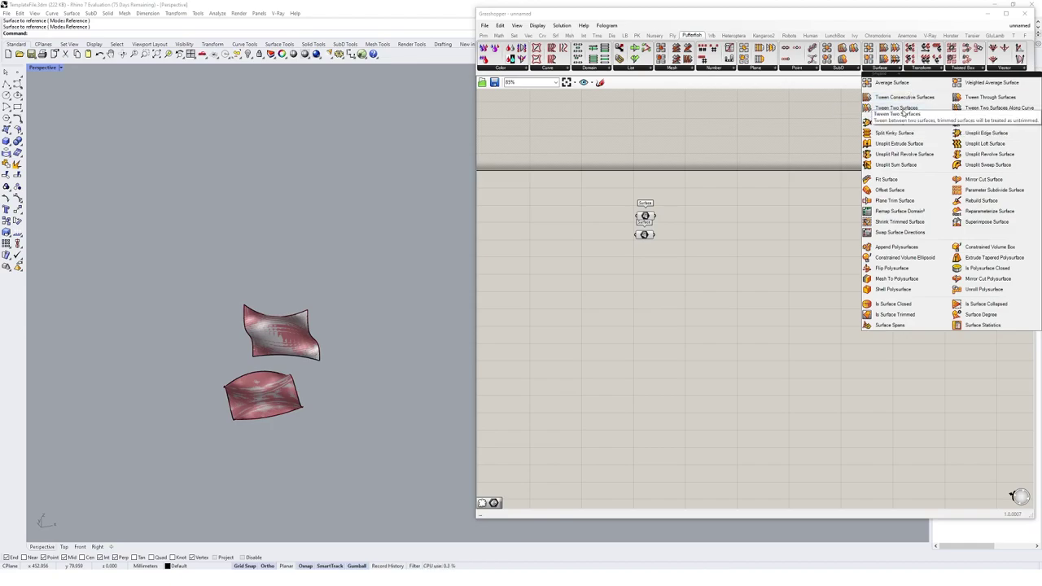
drag(902, 110, 710, 221)
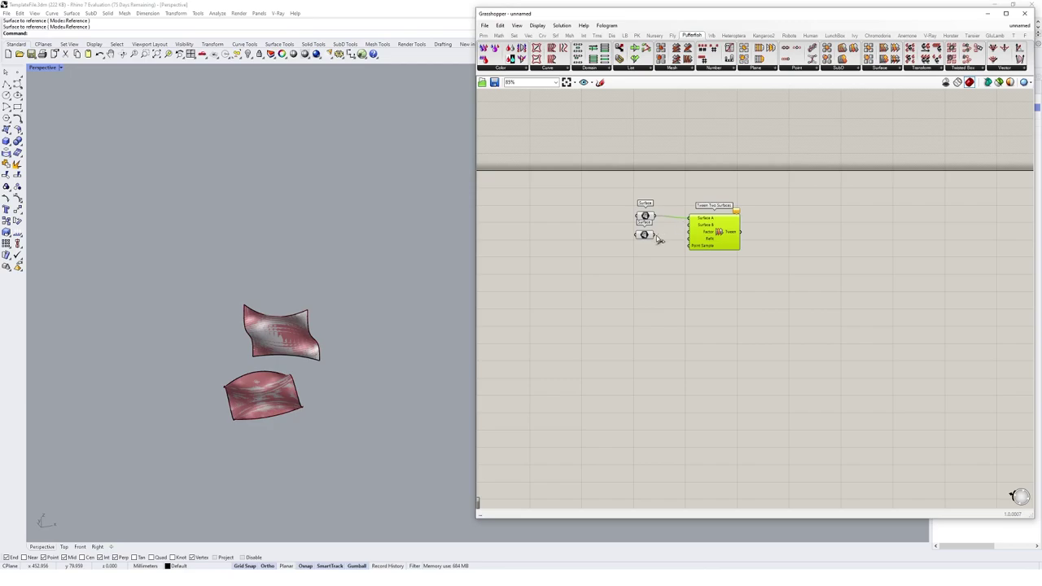
drag(655, 236, 733, 237)
Step: Add a Range component below the surfaces with a 0 to 10 number slider feeding its Steps input
double_click(643, 283)
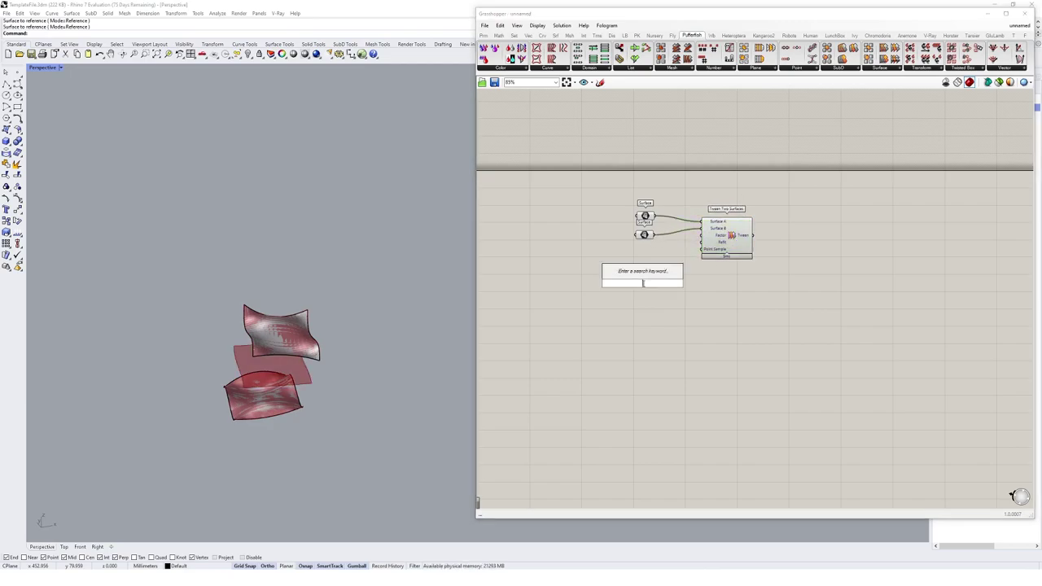
text(range)
key(Return)
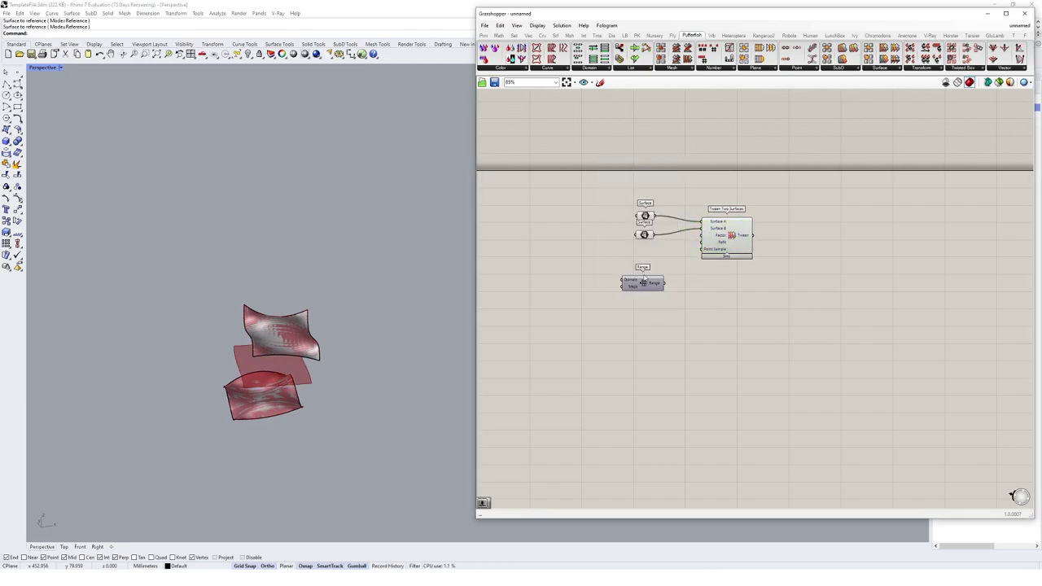
drag(643, 281, 650, 268)
double_click(584, 278)
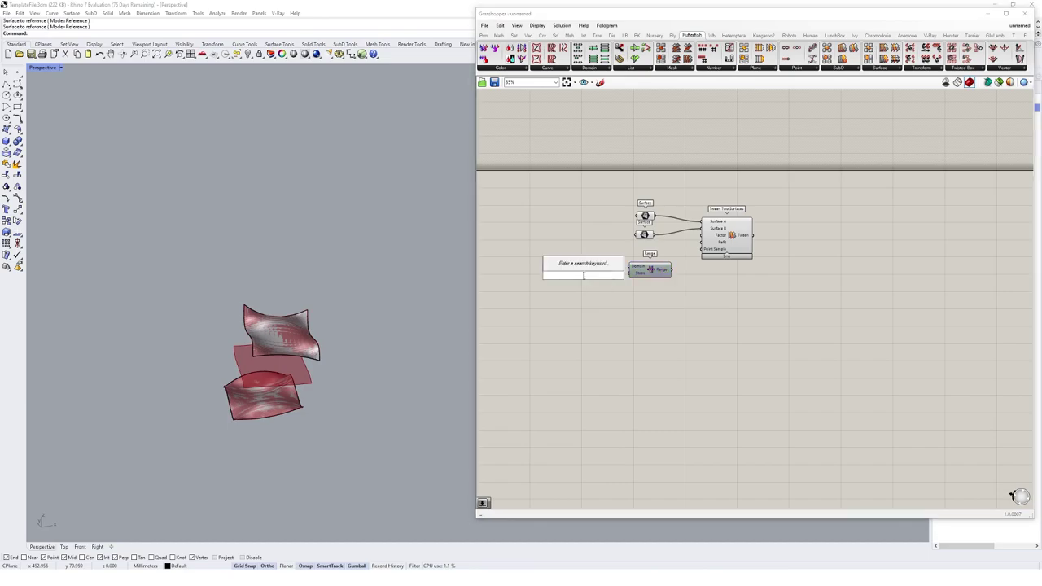
text(0<10)
key(Return)
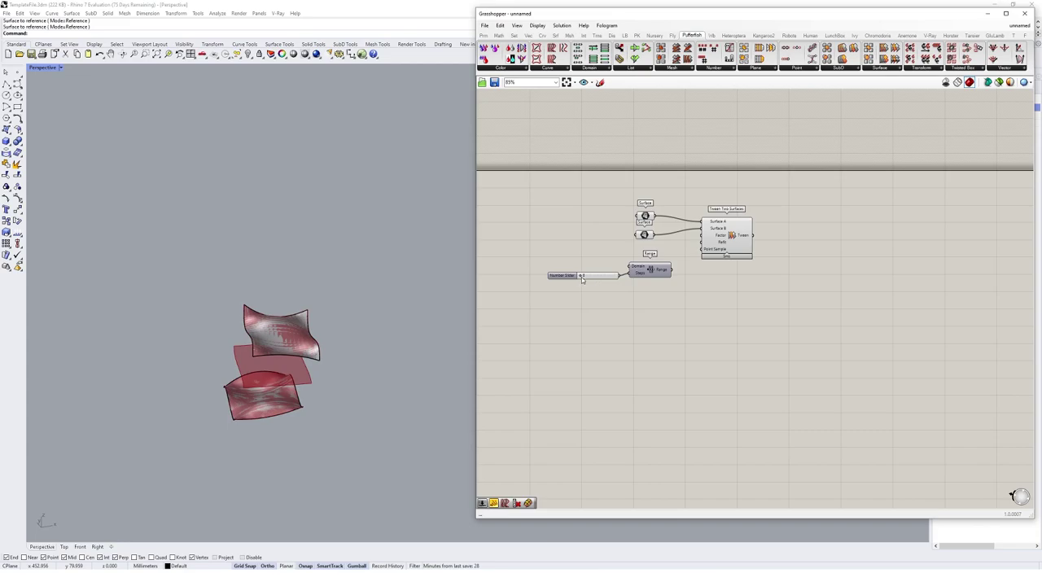
Step: Connect the Range output to the Factor input of Tween Two Surfaces and set the steps slider to 5
drag(674, 270, 702, 236)
click(723, 241)
scroll(222, 355, up, 5)
right_drag(221, 355, 347, 296)
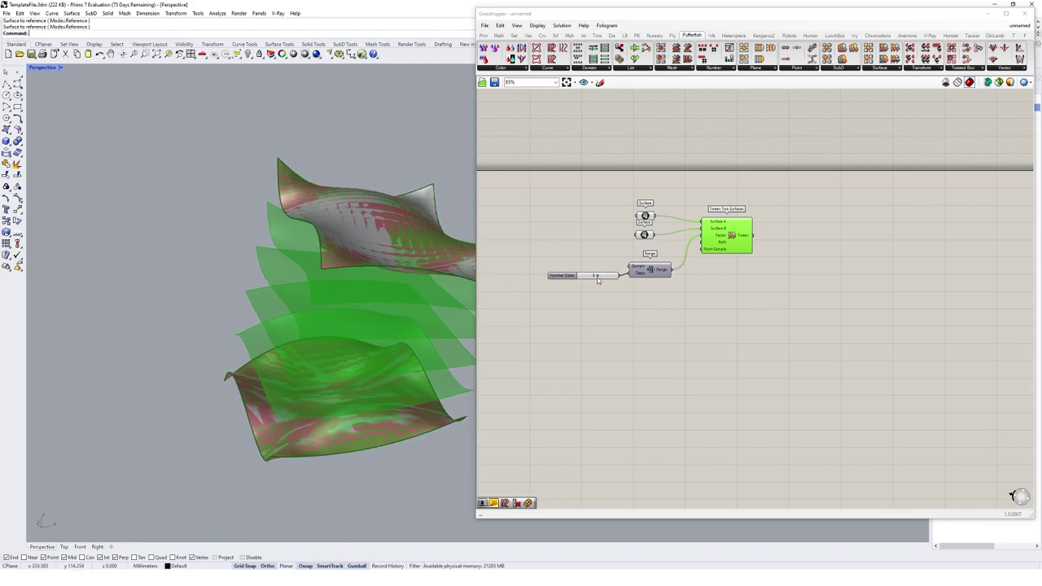
mouse_move(598, 278)
mouse_down()
mouse_move(610, 280)
mouse_move(600, 279)
mouse_up()
right_drag(383, 271, 341, 266)
mouse_move(602, 278)
mouse_down()
mouse_move(612, 277)
mouse_move(598, 278)
mouse_up()
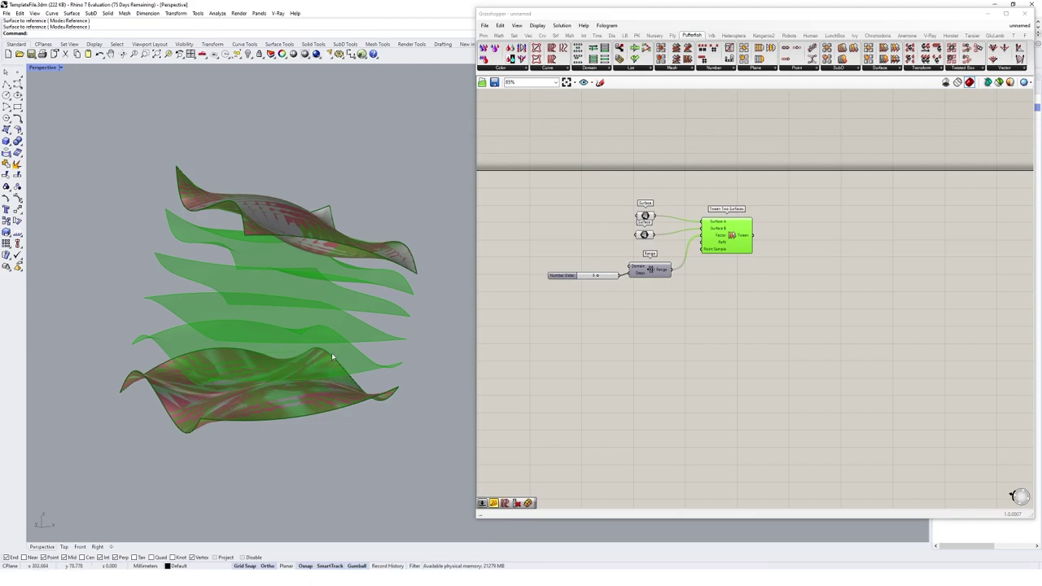
Step: Place a Tween Two Surfaces Along Curve component below the existing definition
click(887, 68)
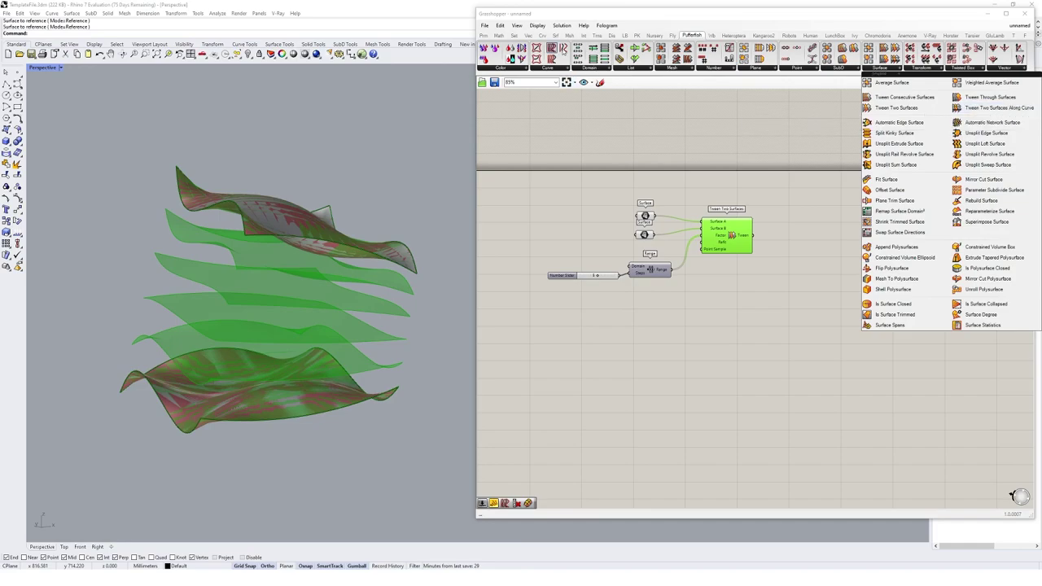
click(977, 108)
click(776, 388)
Step: Group the Tween Two Surfaces definition and name the group "Tween 2 surfaces"
drag(799, 181, 556, 299)
right_click(821, 233)
click(847, 295)
right_click(693, 213)
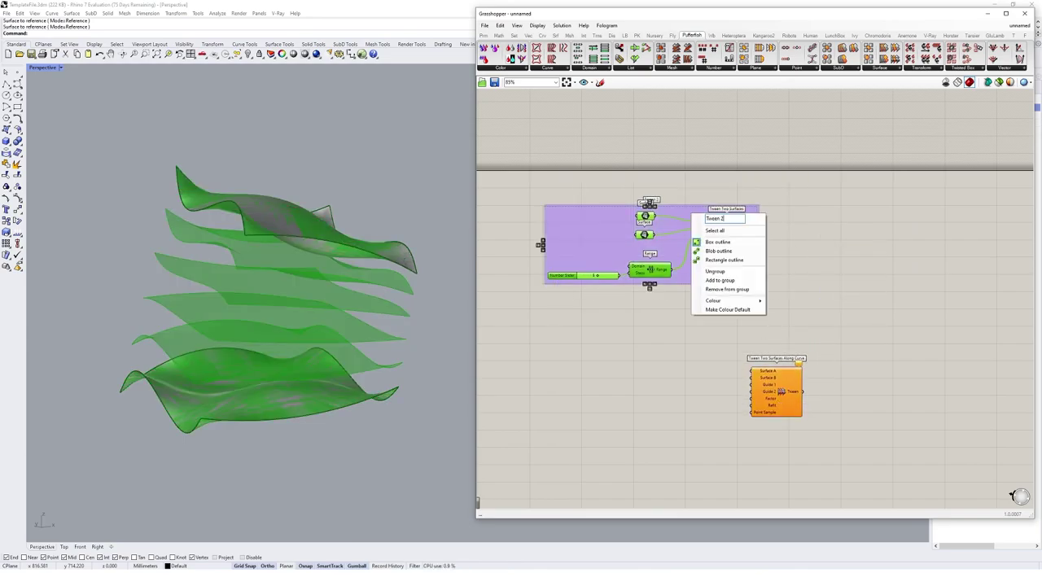
text(Tween 2 surfaces)
click(645, 329)
Step: Duplicate the two Surface parameters and connect them to Surface A and Surface B of Tween Two Surfaces Along Curve
drag(703, 277, 759, 280)
click(752, 295)
drag(659, 185, 638, 388)
click(668, 349)
scroll(669, 349, up, 2)
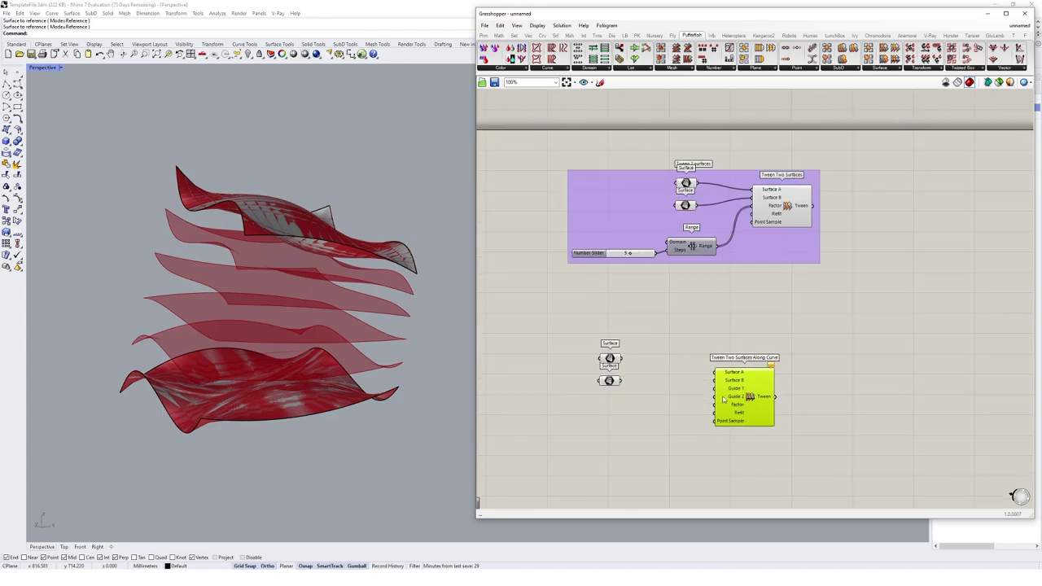
drag(619, 325, 708, 345)
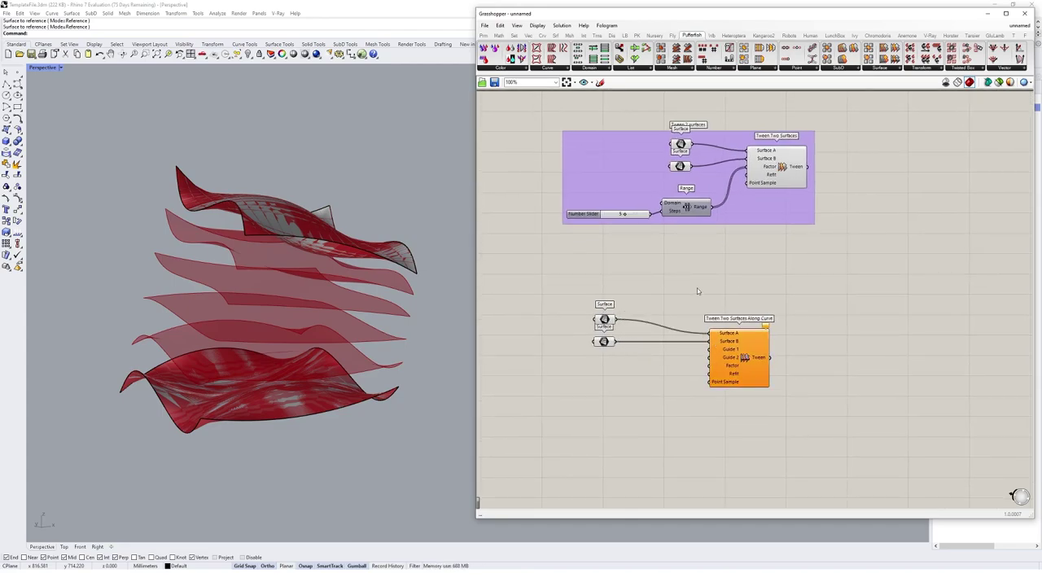
Step: Duplicate the number slider and Range and connect the copied Range to the Factor input of Tween Two Surfaces Along Curve
drag(520, 190, 729, 256)
drag(688, 214, 633, 416)
click(644, 366)
click(582, 393)
Step: Draw two lines joining the left corners and the right corners of the lower and upper surfaces
mouse_move(326, 361)
right_down()
mouse_move(299, 384)
mouse_move(339, 384)
mouse_move(342, 370)
mouse_move(331, 377)
right_up()
text(Line)
key(Return)
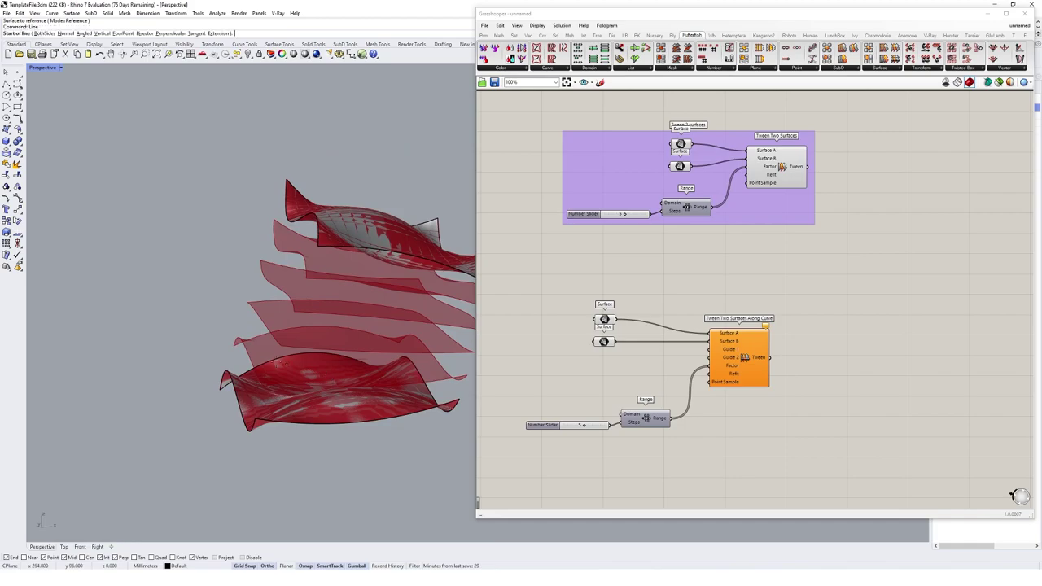
click(222, 389)
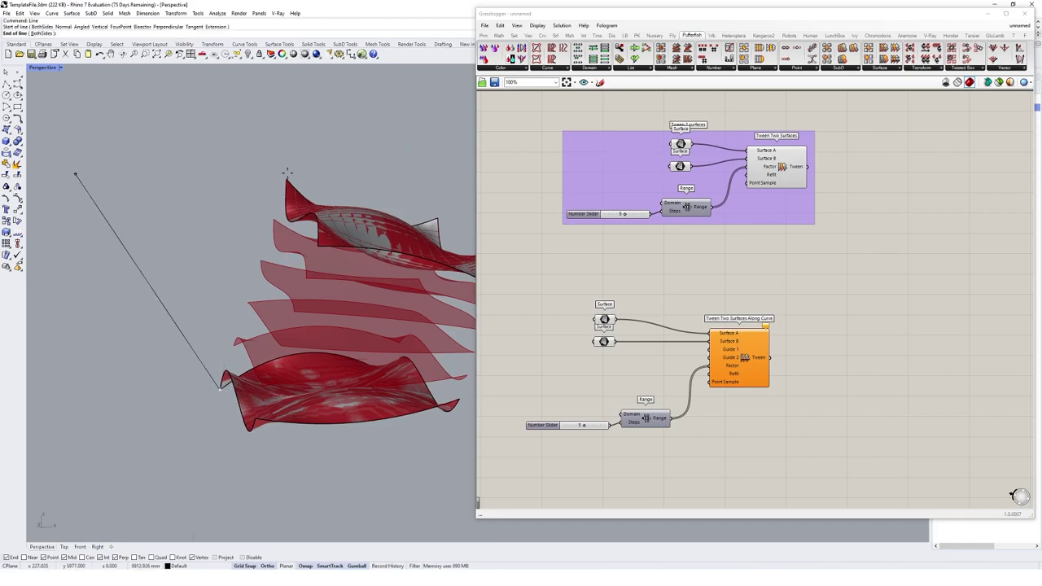
click(287, 180)
right_drag(300, 241, 254, 276)
key(Return)
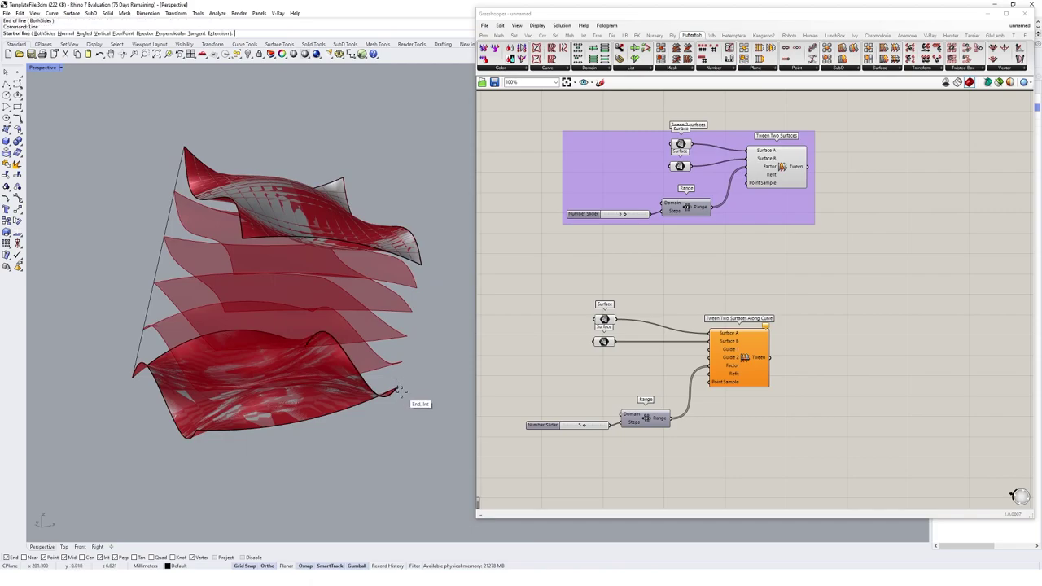
click(399, 391)
click(420, 265)
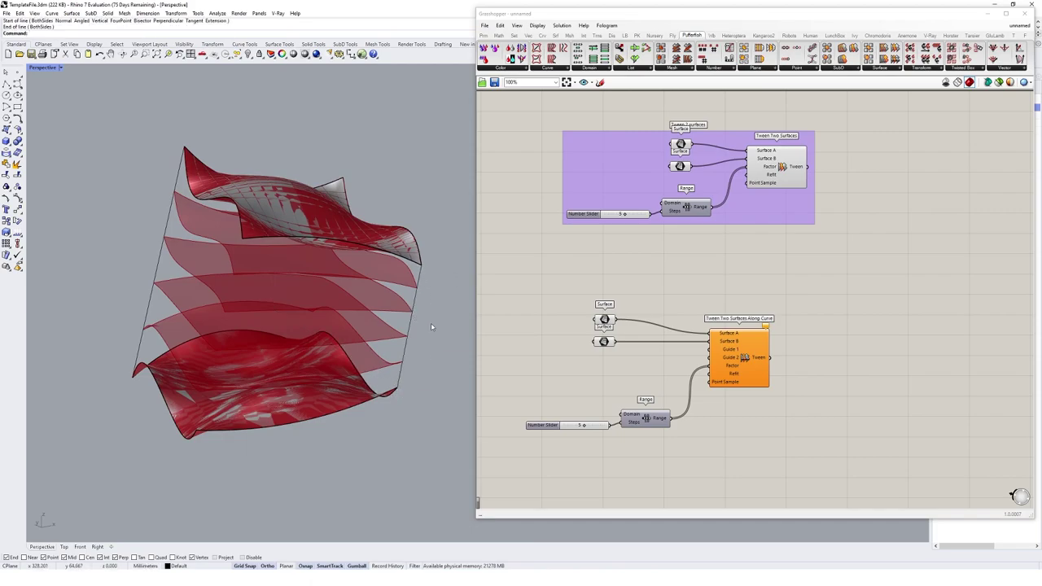
Step: Rebuild both connecting lines with a point count of 5 and degree 3
drag(433, 327, 136, 335)
key(Escape)
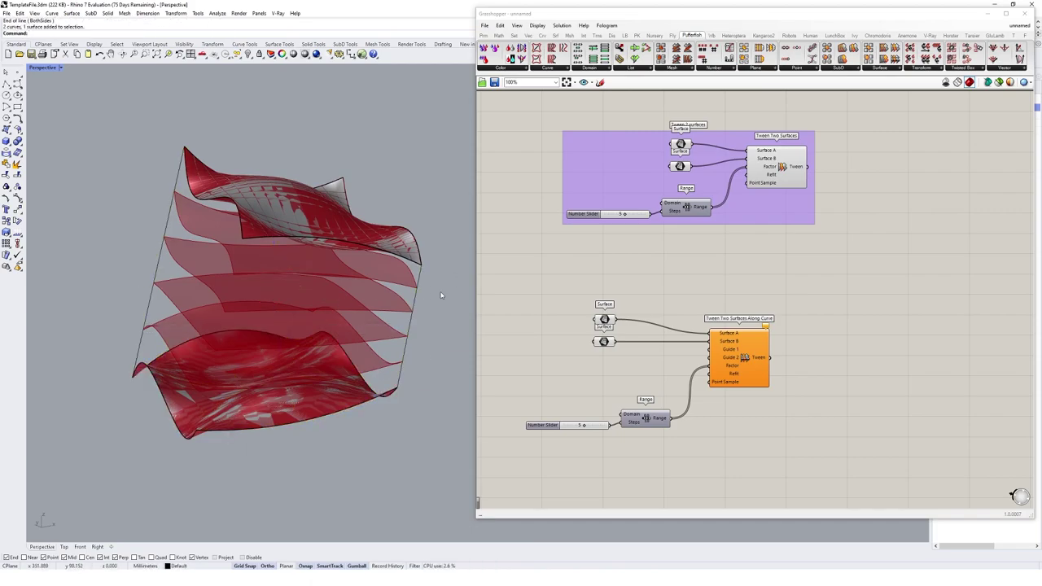
drag(441, 296, 103, 287)
text(Rebuild)
key(Return)
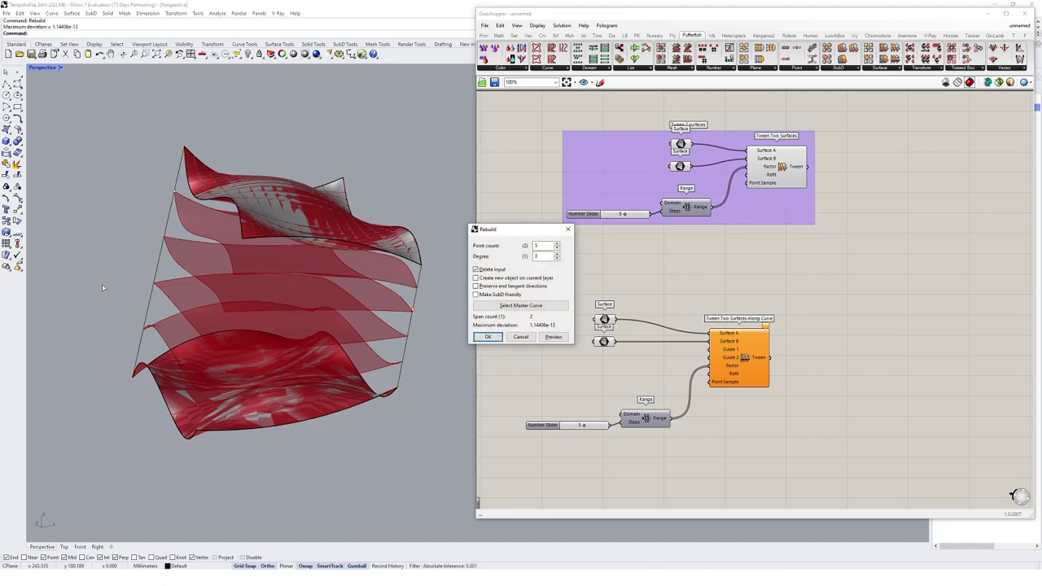
click(488, 336)
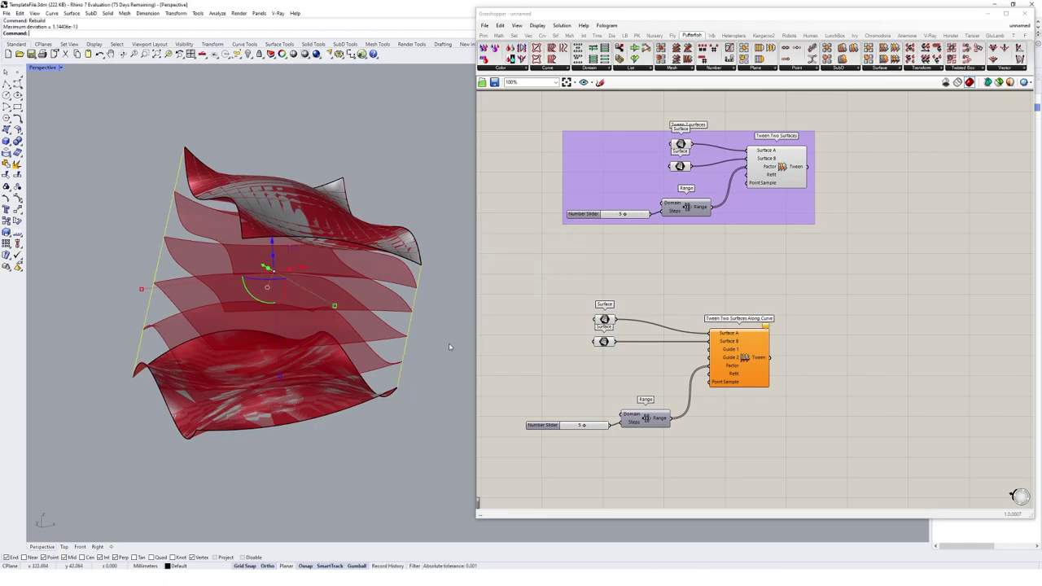
click(432, 400)
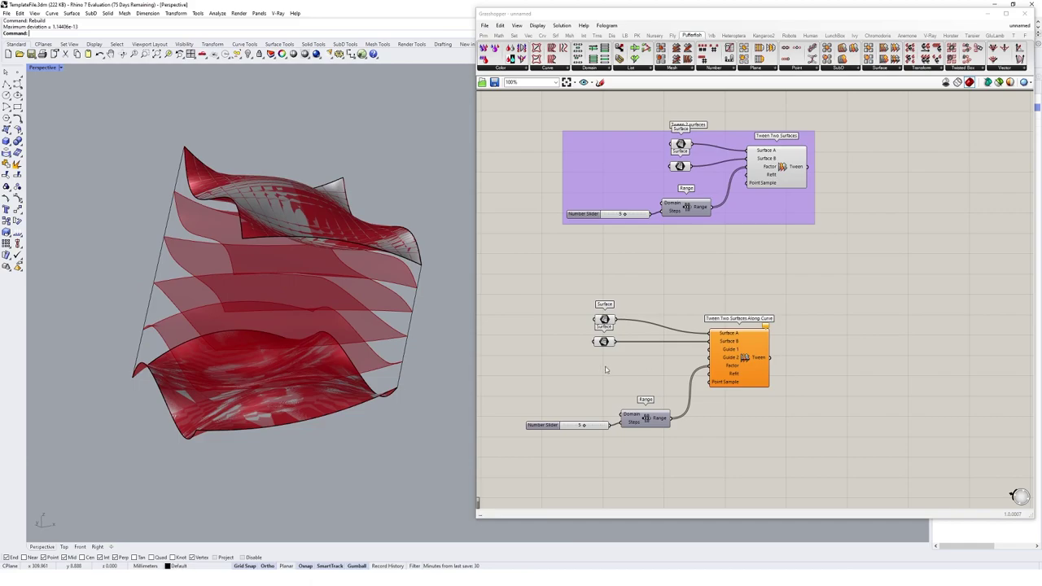
Step: Add a Curve parameter under the copied Surface parameters and reference the left connecting line in it
double_click(605, 366)
text(crv)
key(Return)
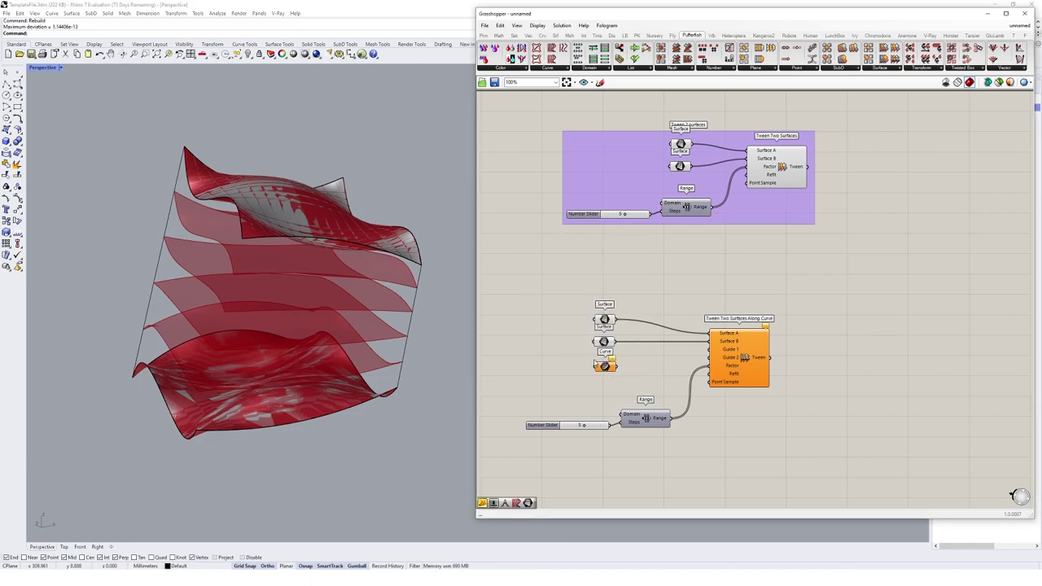
right_click(605, 370)
click(643, 480)
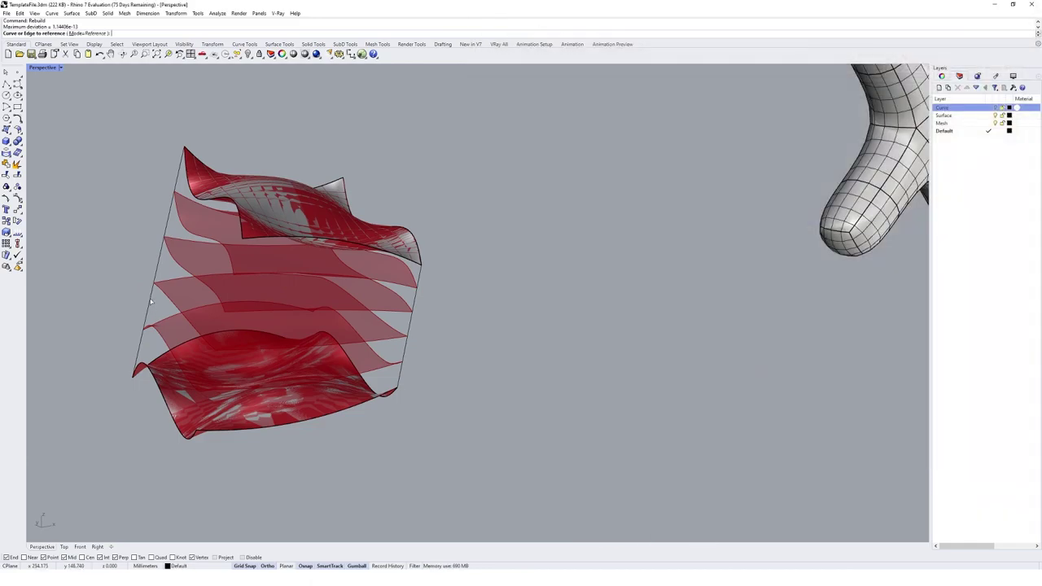
click(150, 310)
Step: Reference the right connecting line in a duplicated Curve parameter and connect the two curves to Guide 1 and Guide 2
alt+drag(608, 369, 609, 392)
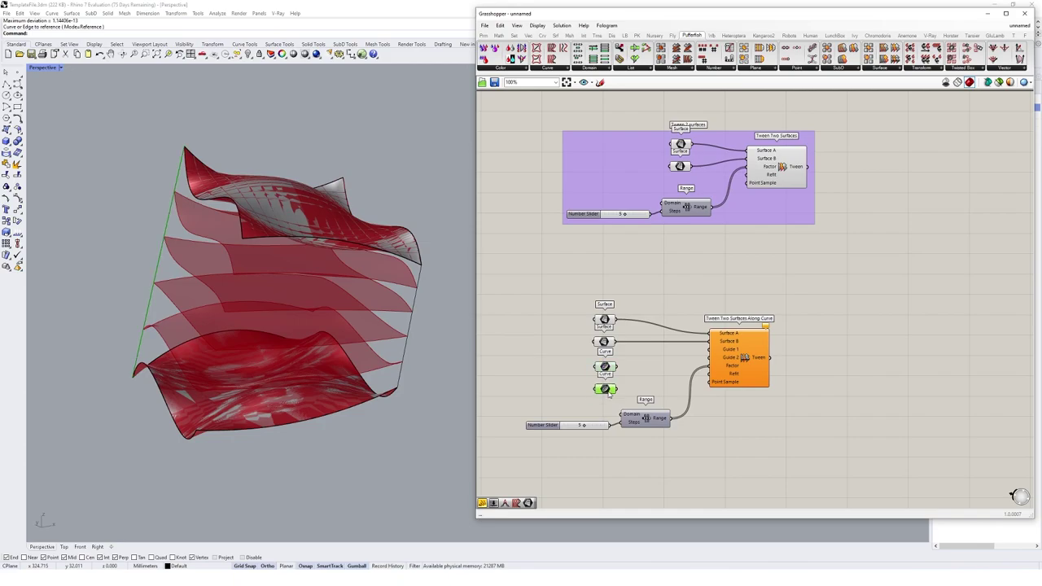
right_click(608, 392)
click(643, 492)
click(407, 351)
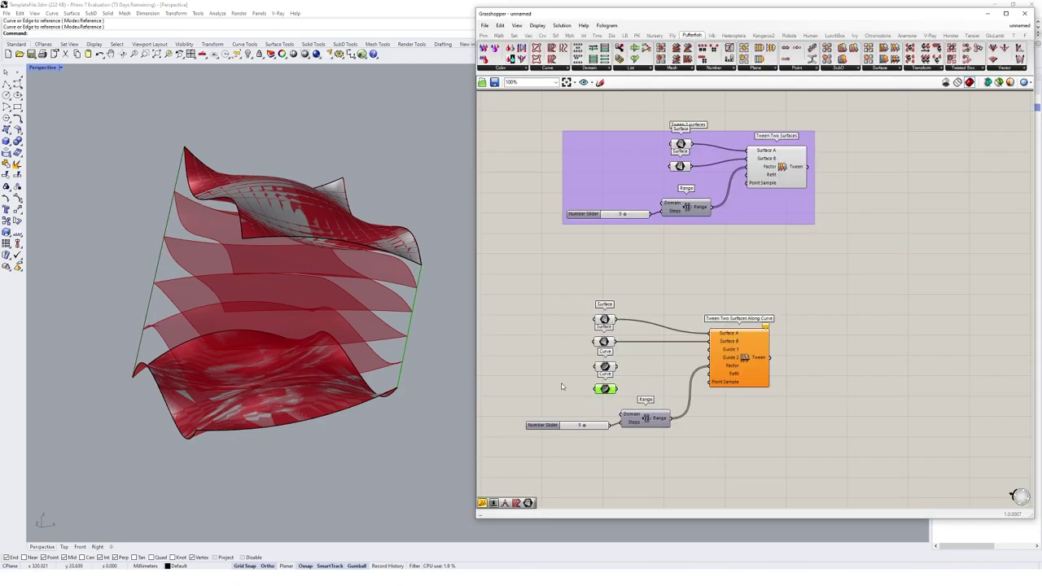
drag(618, 366, 715, 353)
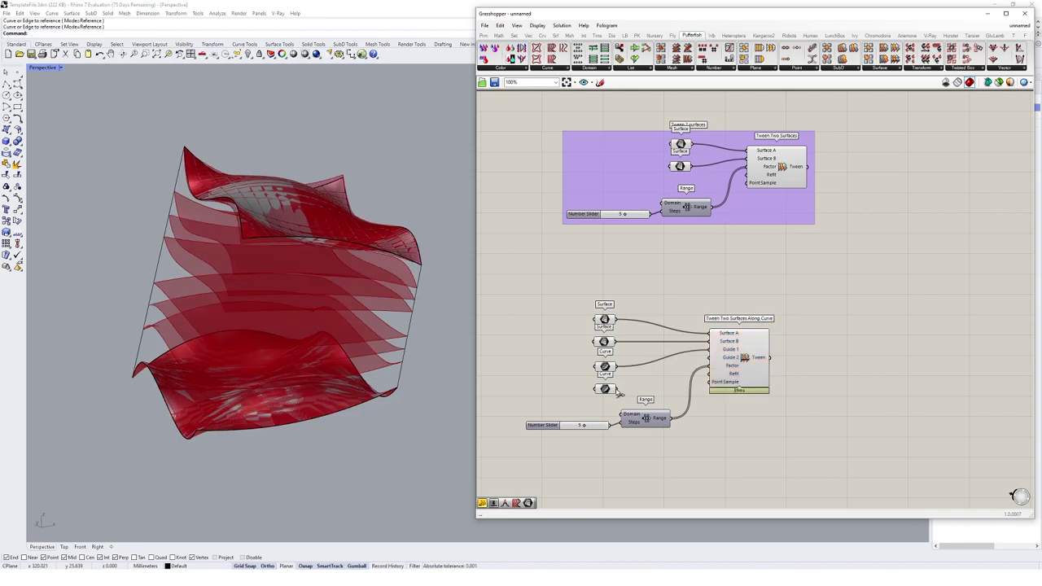
drag(619, 393, 711, 357)
Step: Check the direction of the right connecting curve with the Dir command
click(410, 328)
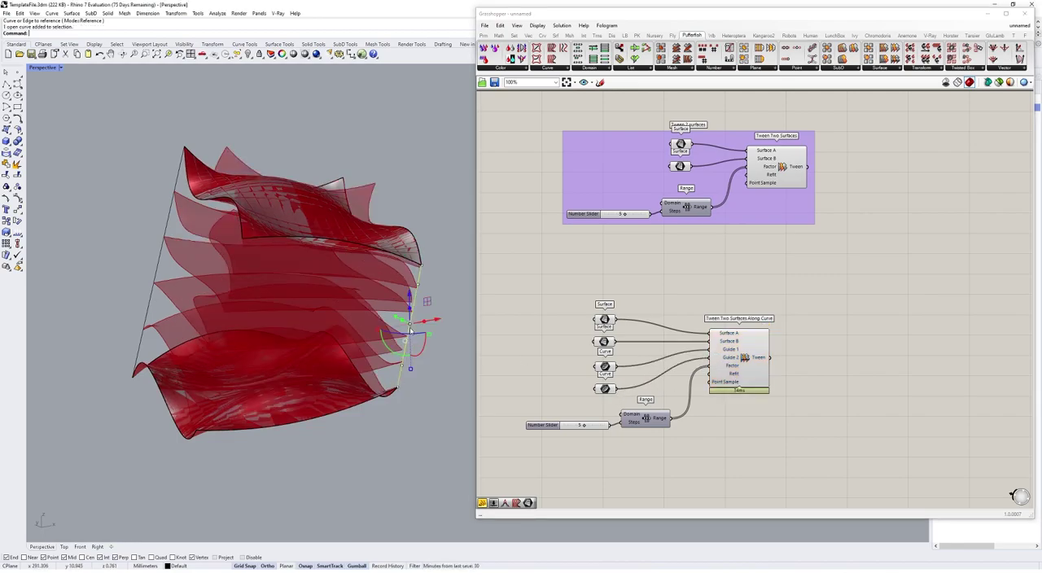
right_drag(406, 360, 383, 411)
text(Dir)
key(Return)
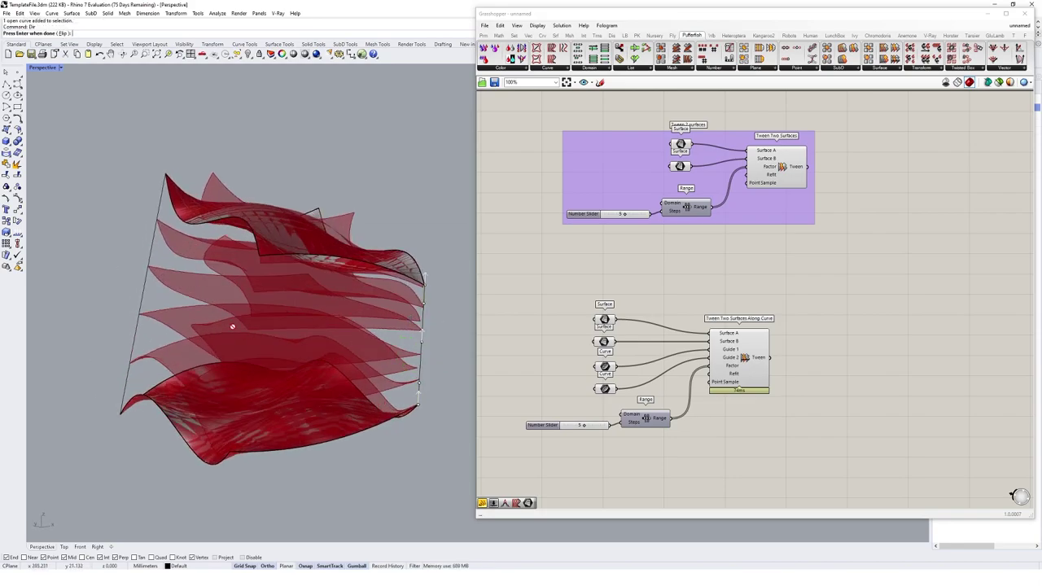
key(Return)
right_drag(408, 320, 420, 295)
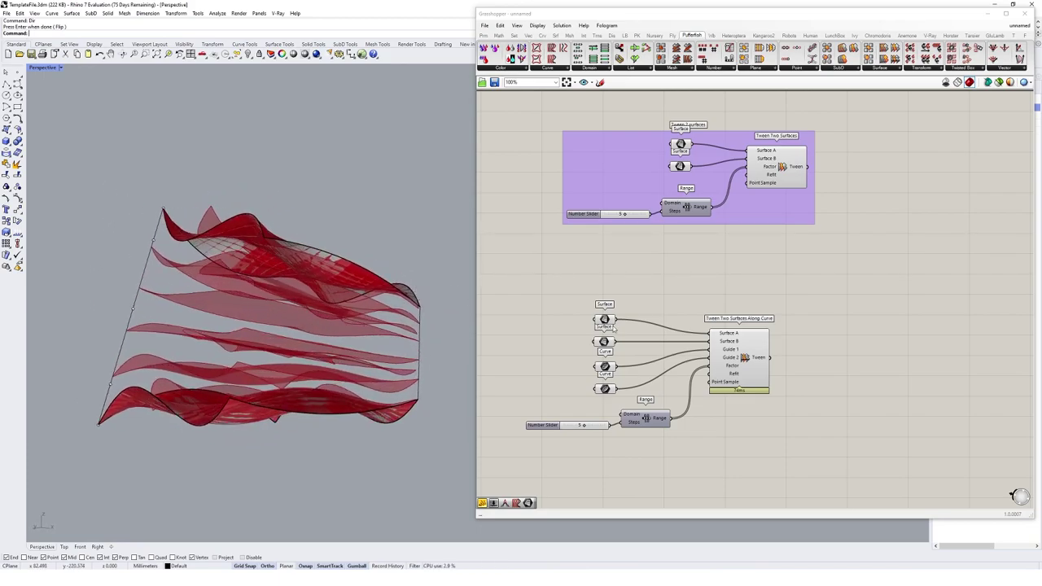
Step: Swap the two surfaces between the Surface A and Surface B inputs and rearrange their parameters to match
key(ctrl+a)
key(ctrl+c)
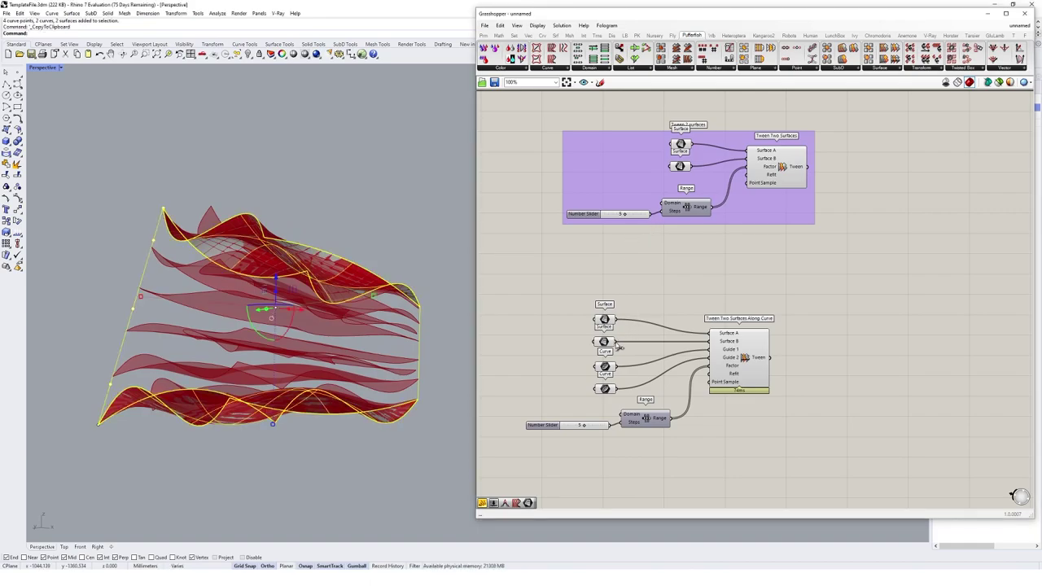
drag(617, 342, 710, 334)
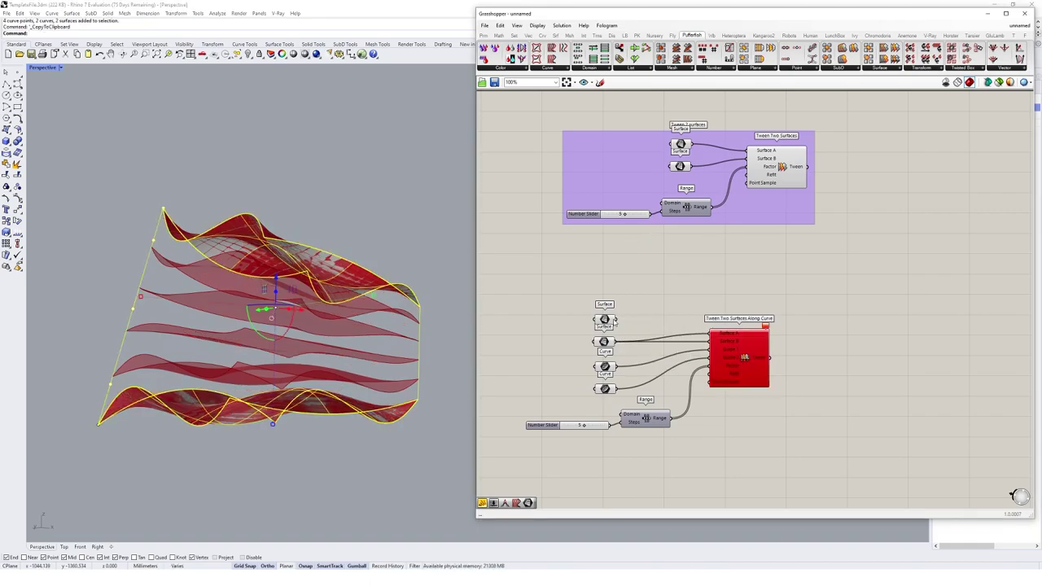
drag(616, 321, 709, 342)
mouse_move(605, 342)
mouse_down()
mouse_move(608, 300)
mouse_move(608, 338)
mouse_up()
Step: Turn off the preview of the upper Tween Two Surfaces group and clear the selection in Rhino
drag(893, 108, 534, 246)
right_click(533, 129)
click(552, 142)
click(543, 130)
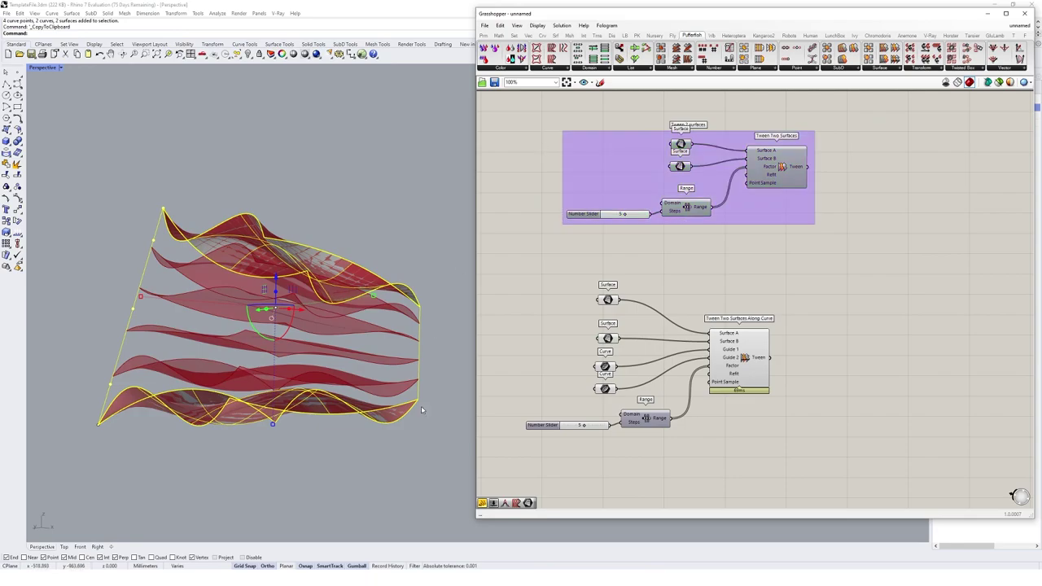
click(446, 355)
right_drag(446, 355, 725, 158)
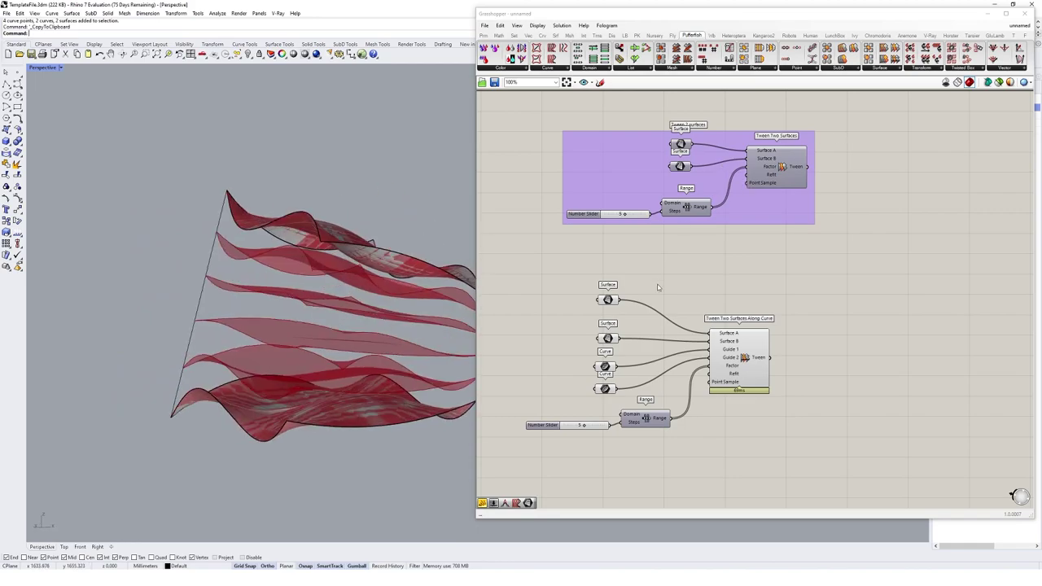
Step: Move the whole Tween Two Surfaces Along Curve definition so it lines up beneath the upper group
drag(784, 272, 545, 447)
drag(729, 385, 770, 385)
click(564, 352)
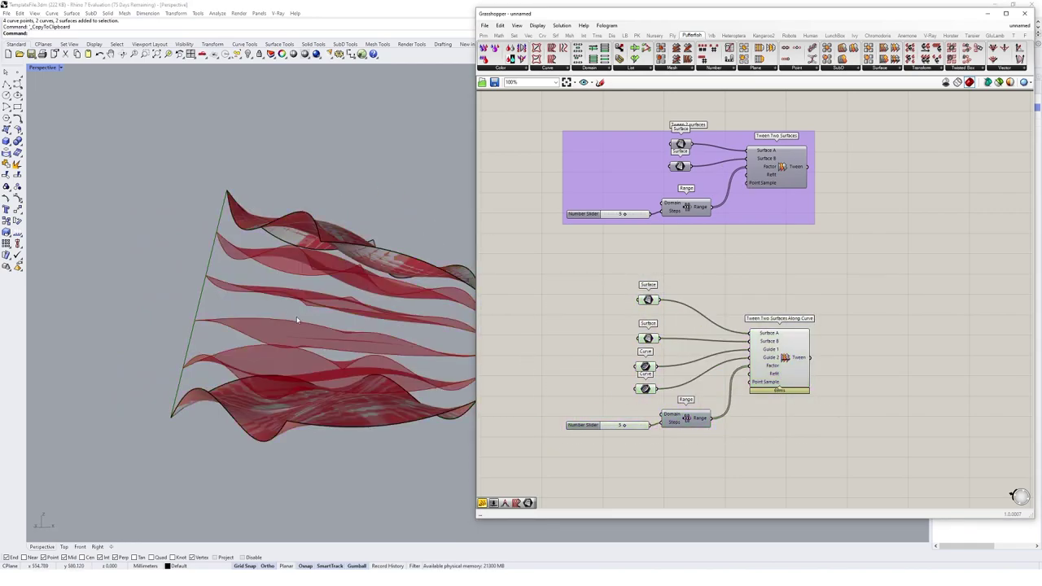
Step: Bend the left guide curve in Rhino by moving its control points inward toward the surfaces
click(184, 326)
right_drag(196, 327, 246, 347)
drag(104, 281, 195, 326)
right_drag(112, 297, 150, 320)
drag(141, 311, 198, 331)
right_drag(408, 380, 263, 325)
Step: Move the middle control point of the right guide curve inward, and pull it outward away from the surfaces
click(360, 336)
right_drag(363, 336, 378, 348)
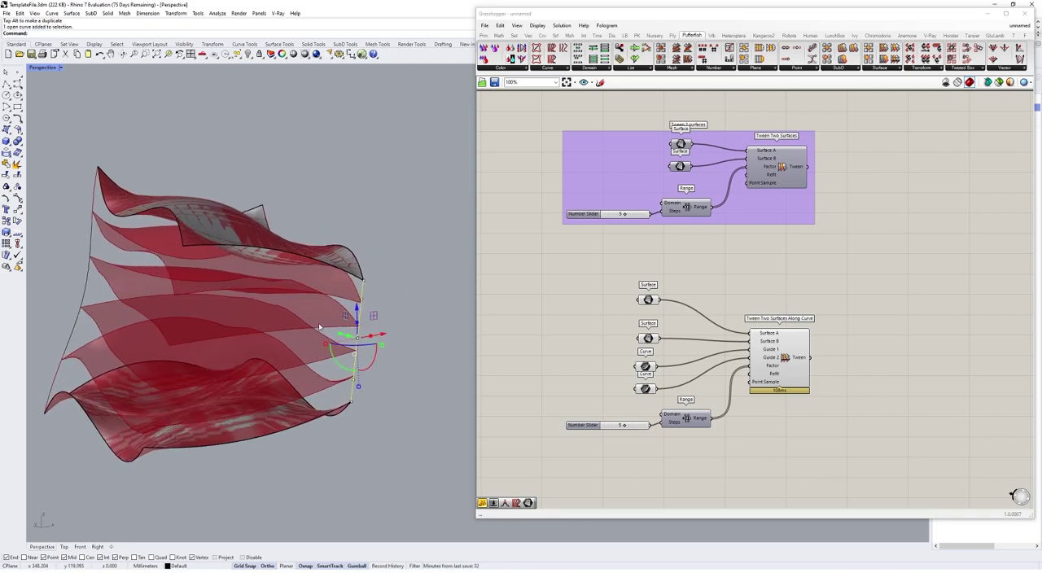
drag(384, 327, 288, 321)
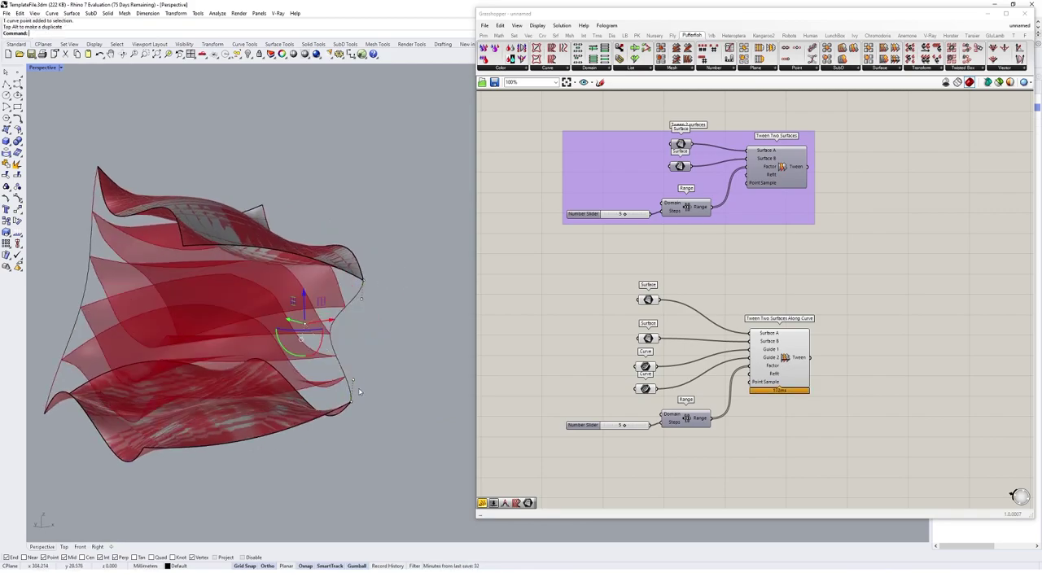
right_drag(359, 392, 316, 300)
drag(306, 291, 395, 357)
right_drag(371, 368, 408, 351)
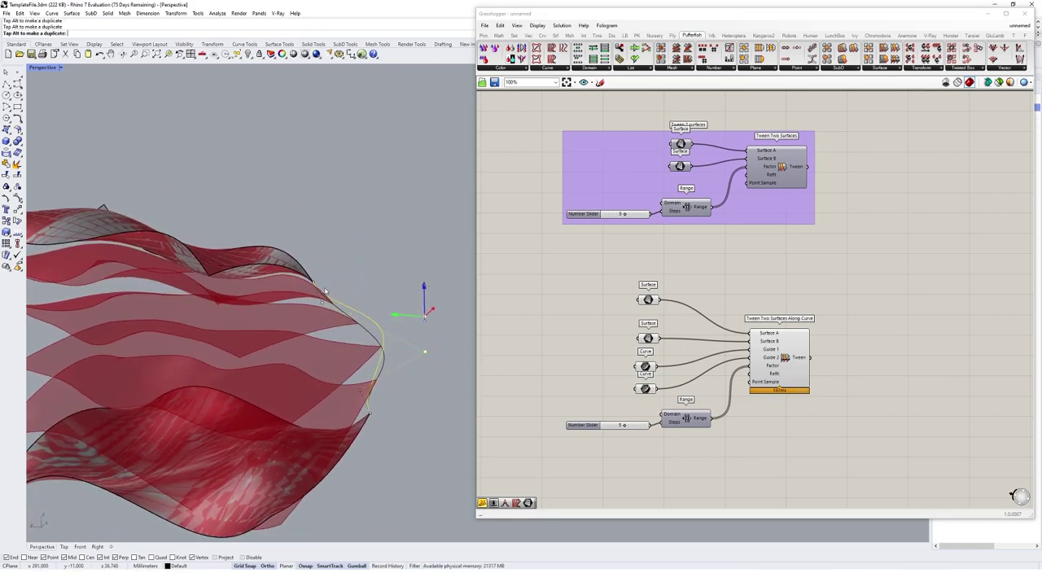
Step: Reposition control points of the right guide curve further to reshape the tweened surfaces
click(307, 307)
drag(294, 302, 250, 304)
right_drag(261, 311, 329, 368)
click(245, 328)
right_drag(247, 331, 285, 424)
drag(285, 423, 379, 401)
drag(372, 368, 285, 358)
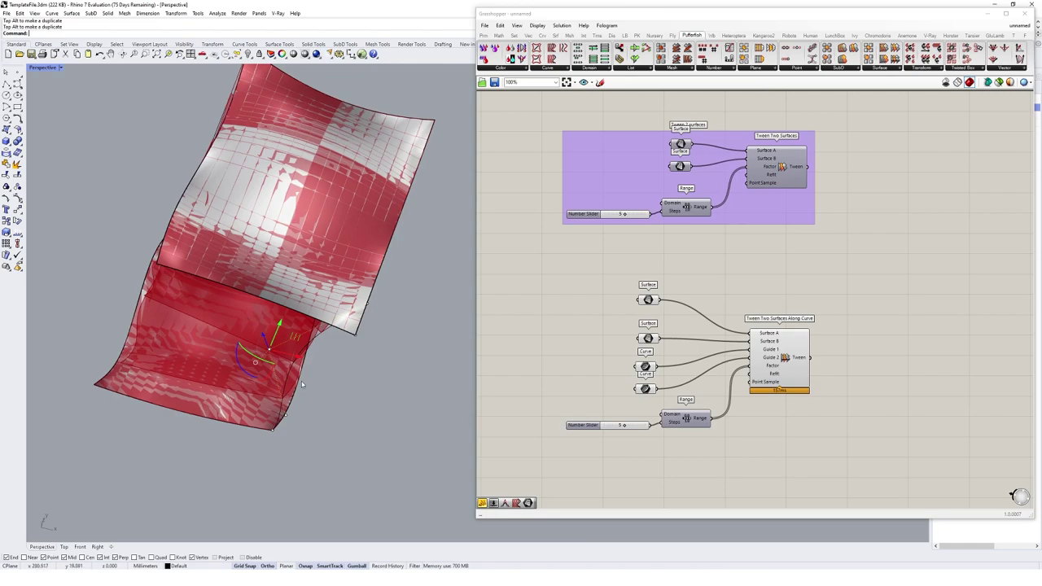
right_drag(302, 384, 330, 305)
key(Escape)
Step: Group all components of the Tween Two Surfaces Along Curve definition
scroll(321, 306, down, 6)
shift+right_drag(220, 321, 277, 374)
scroll(277, 375, down, 2)
shift+right_drag(240, 344, 330, 338)
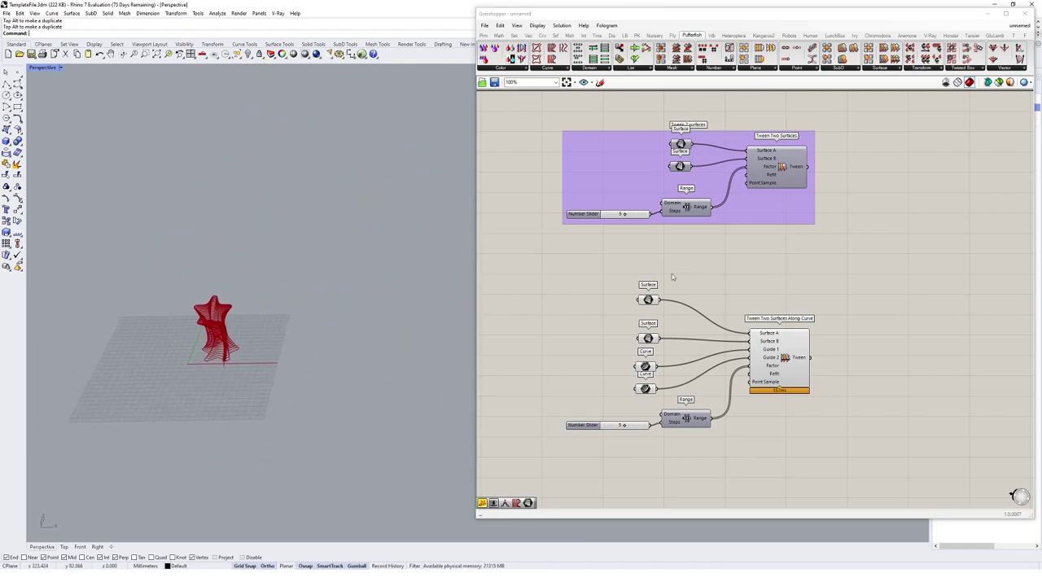
right_drag(674, 277, 712, 276)
drag(859, 284, 578, 467)
right_click(606, 328)
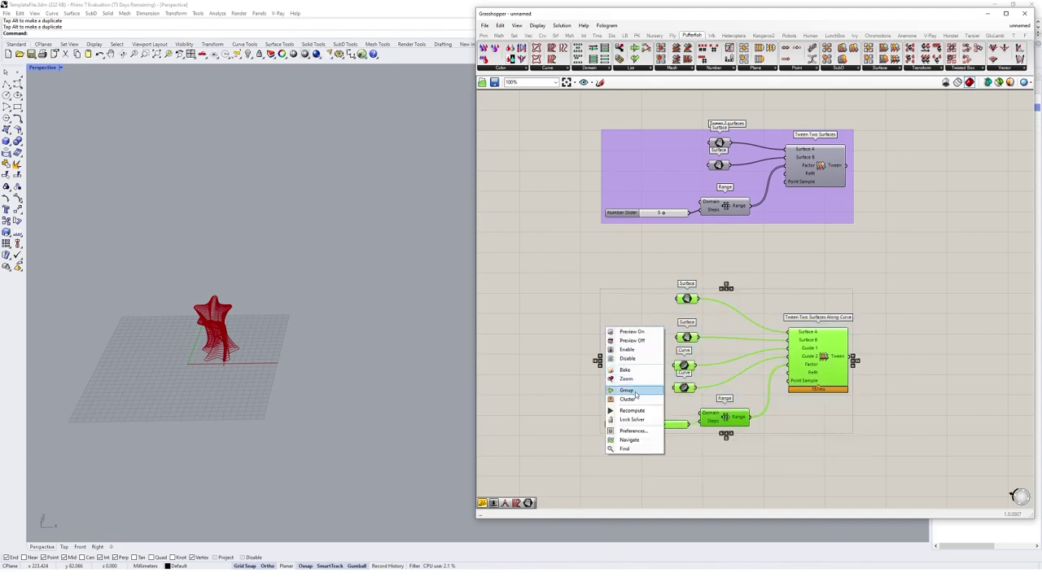
click(627, 390)
Step: Name the new group "Tween Surfaces along curves" and move it up closer to the group above
right_click(649, 307)
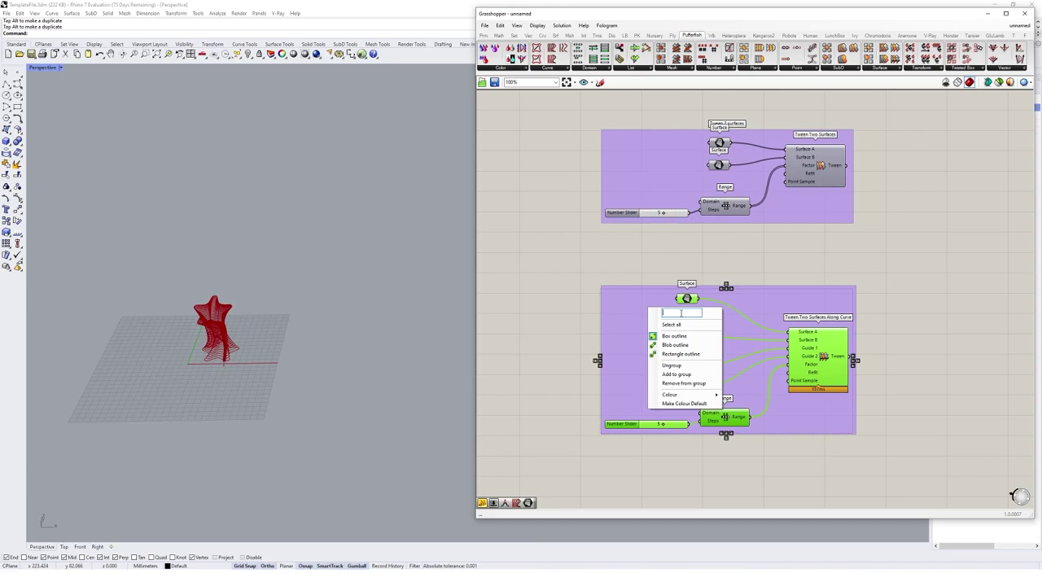
text(Tw)
text(een Surfaces along curves)
click(555, 223)
drag(635, 293, 636, 262)
click(631, 248)
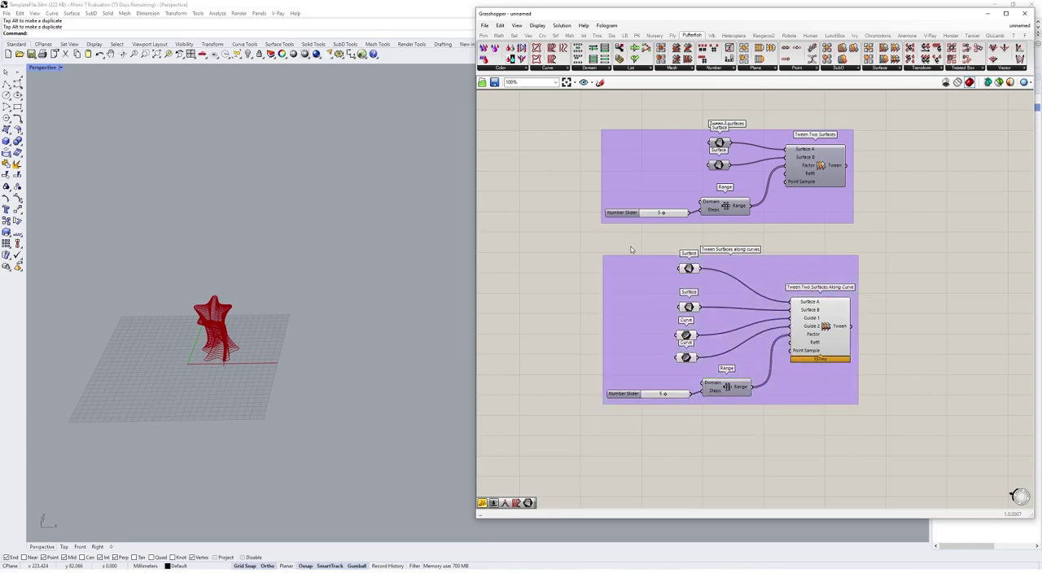
Step: Turn off the preview of the "Tween Surfaces along curves" group and of the lowest group of earlier definitions
drag(535, 240, 887, 419)
right_click(867, 265)
click(908, 281)
scroll(908, 280, down, 6)
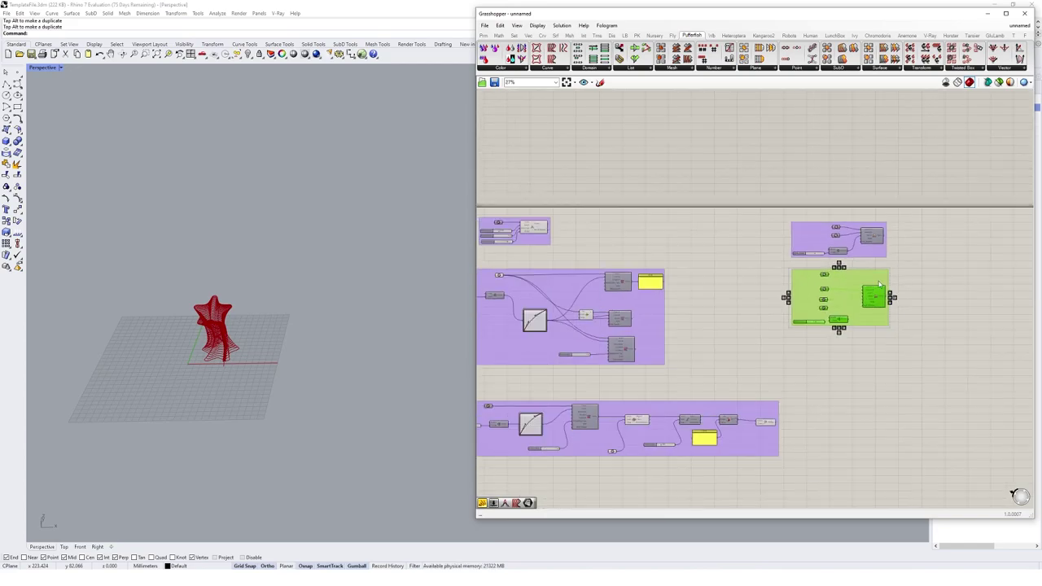
scroll(881, 283, down, 2)
drag(864, 366, 589, 418)
right_click(802, 327)
click(831, 339)
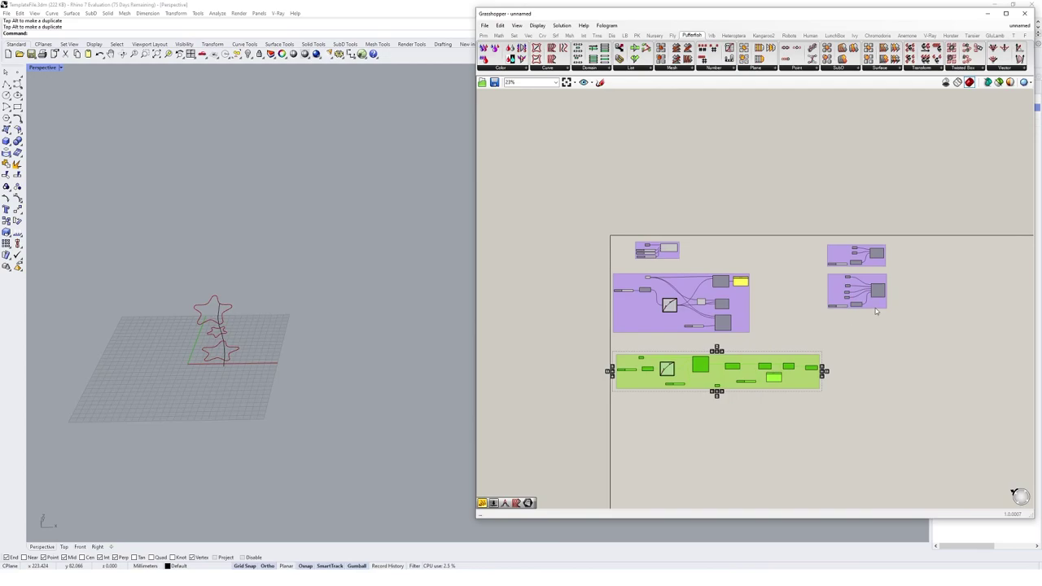
Step: Select the guide curve in Rhino and turn off the preview of the earlier curve-tween groups in Grasshopper
click(871, 305)
drag(270, 279, 172, 399)
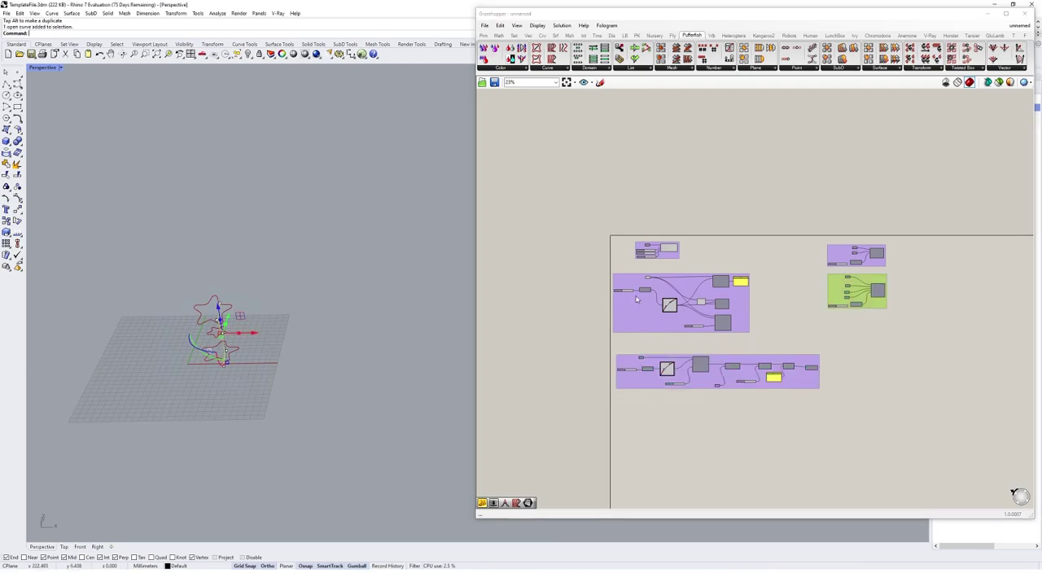
drag(755, 225, 544, 421)
right_click(589, 223)
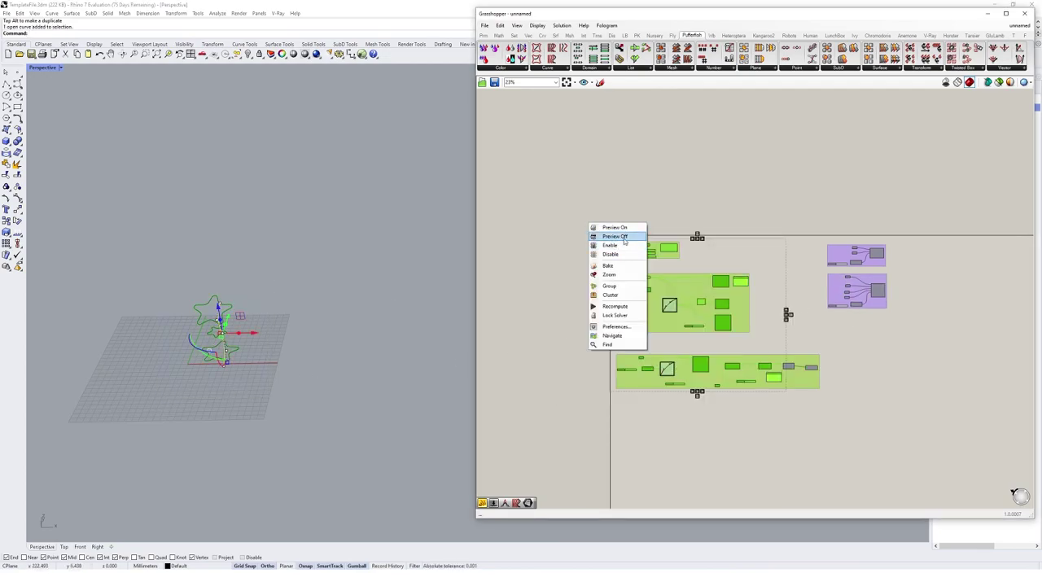
click(615, 236)
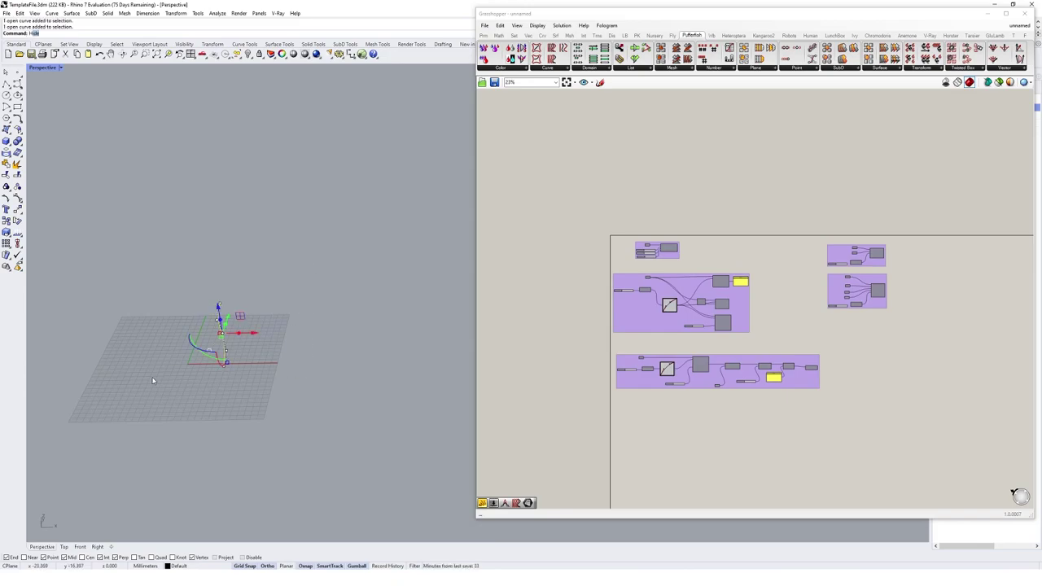
Step: Hide the selected guide curve geometry in Rhino to clear the viewport
text(de)
key(Return)
scroll(335, 326, up, 5)
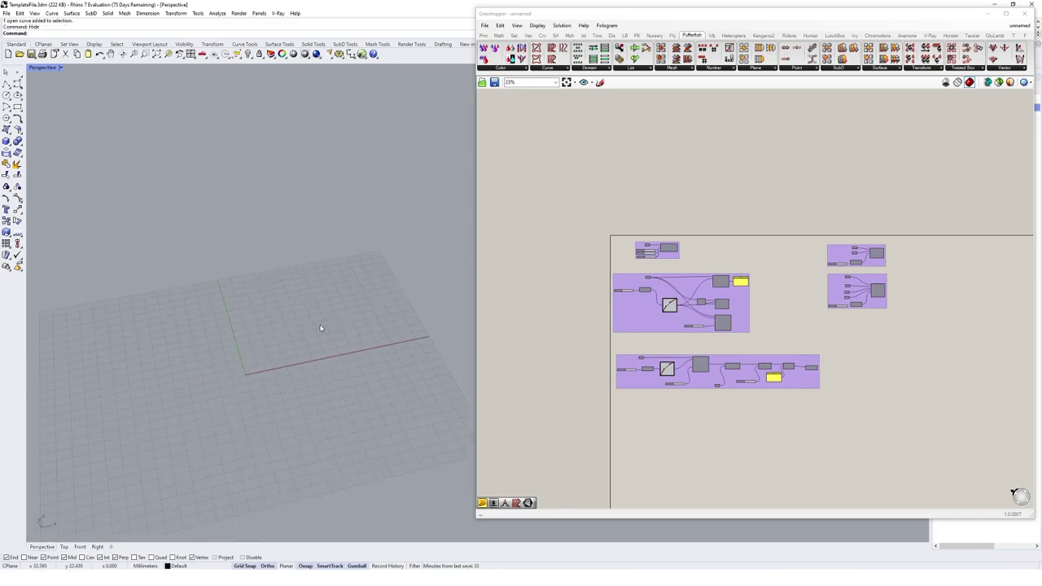